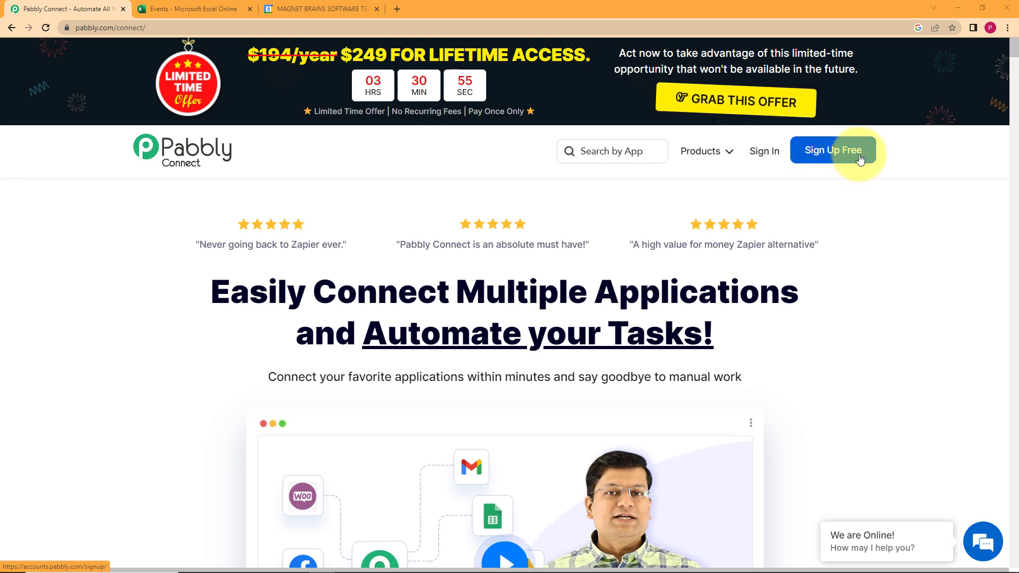
Sign in to Pabbly with Google and launch Pabbly Connect from the All Apps page
click(767, 162)
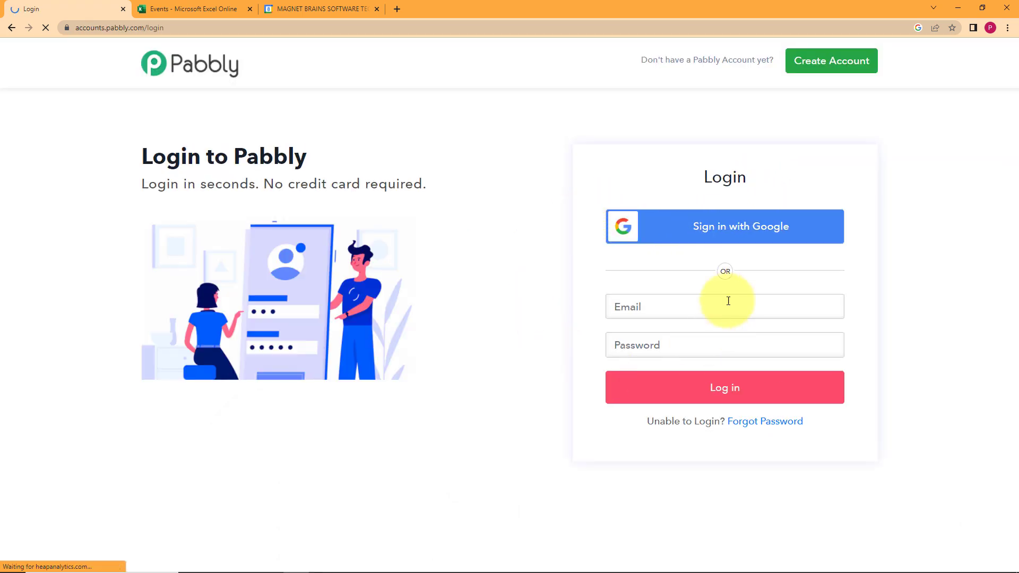
click(727, 234)
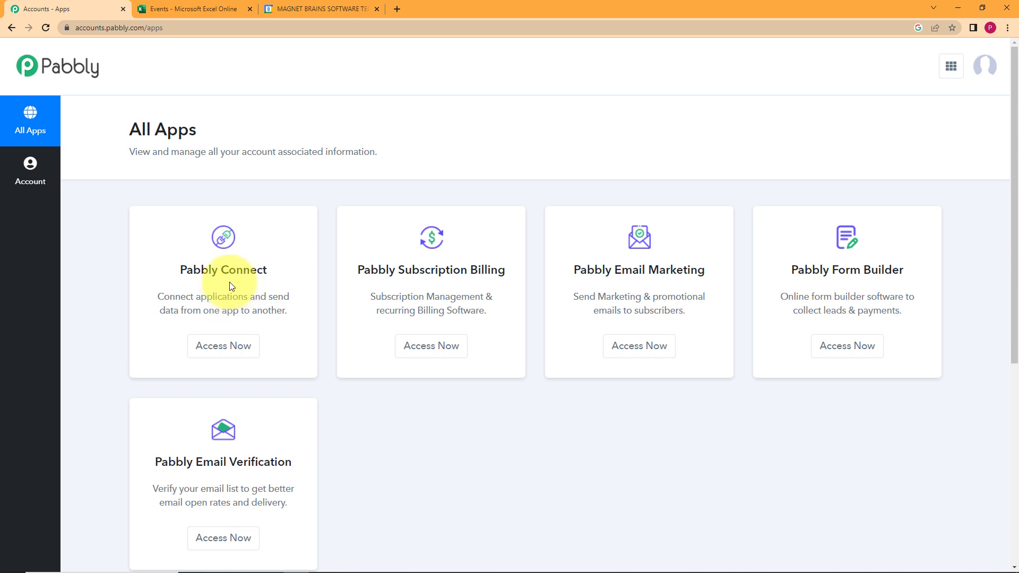
click(233, 334)
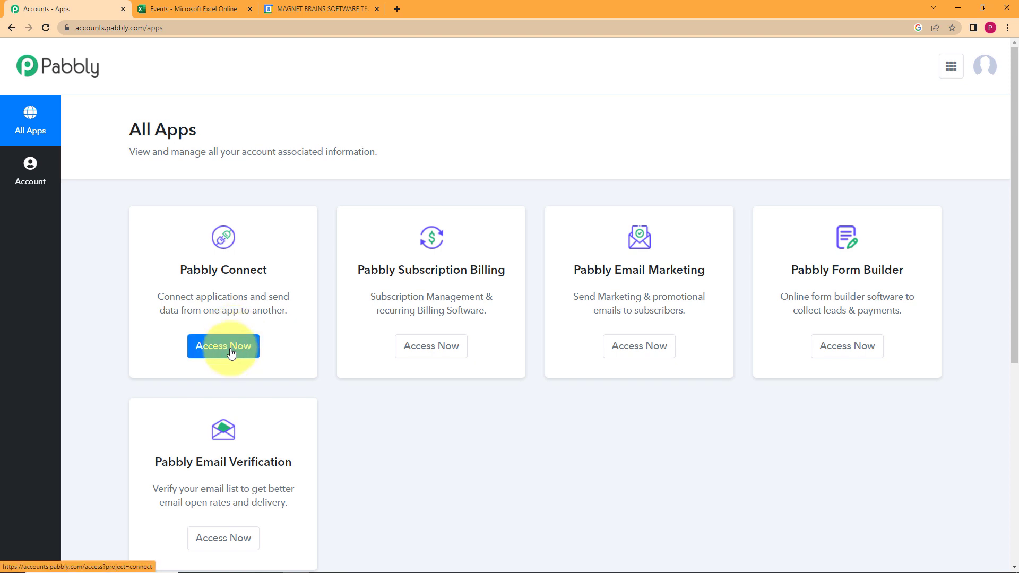
click(229, 351)
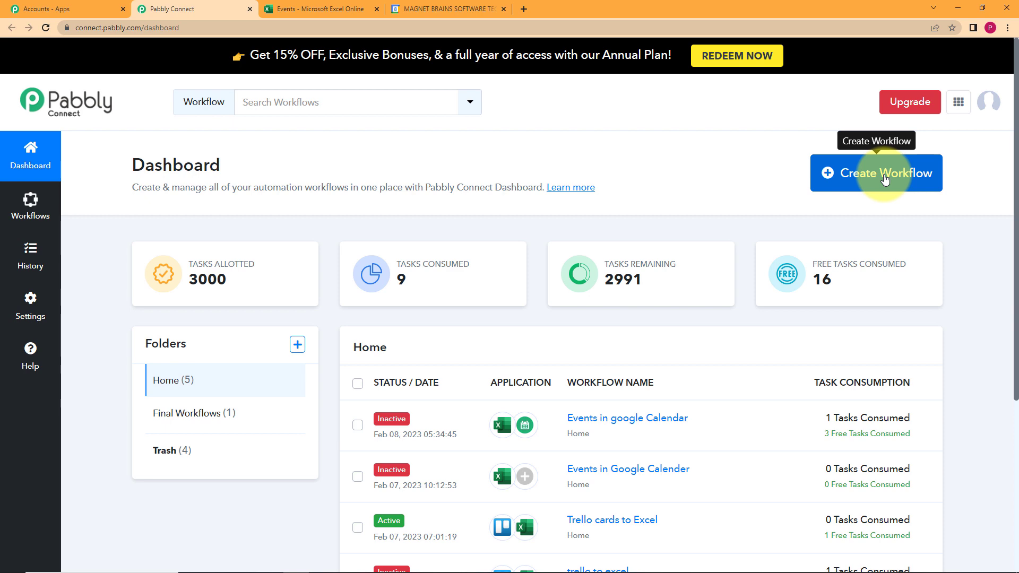
Start a new workflow titled 'Events in Google Calendar'
click(884, 179)
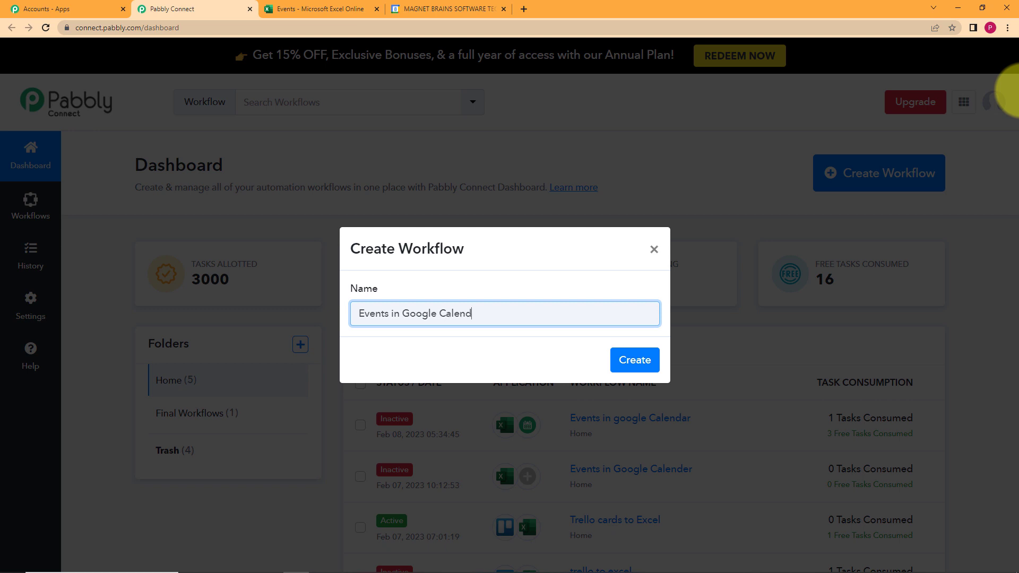
key(Return)
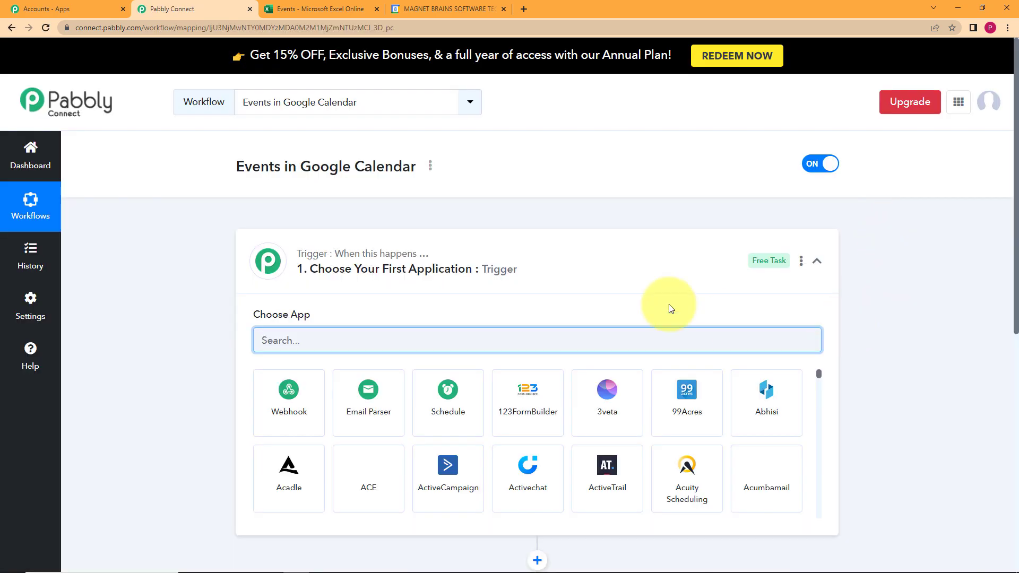
Choose Microsoft Excel as the trigger app by searching 'Exc'
scroll(510, 273, down, 5)
scroll(509, 273, up, 5)
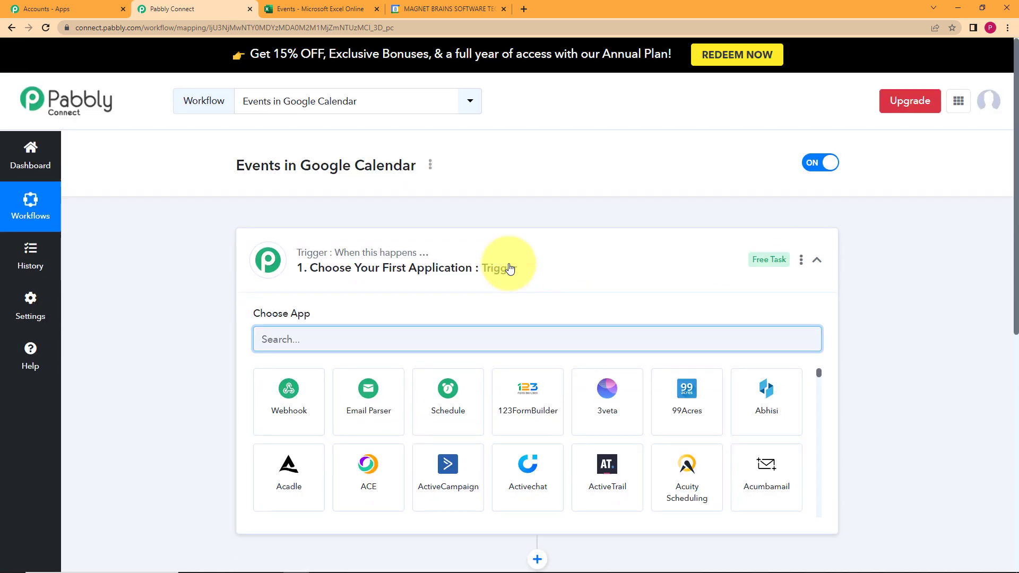
click(817, 260)
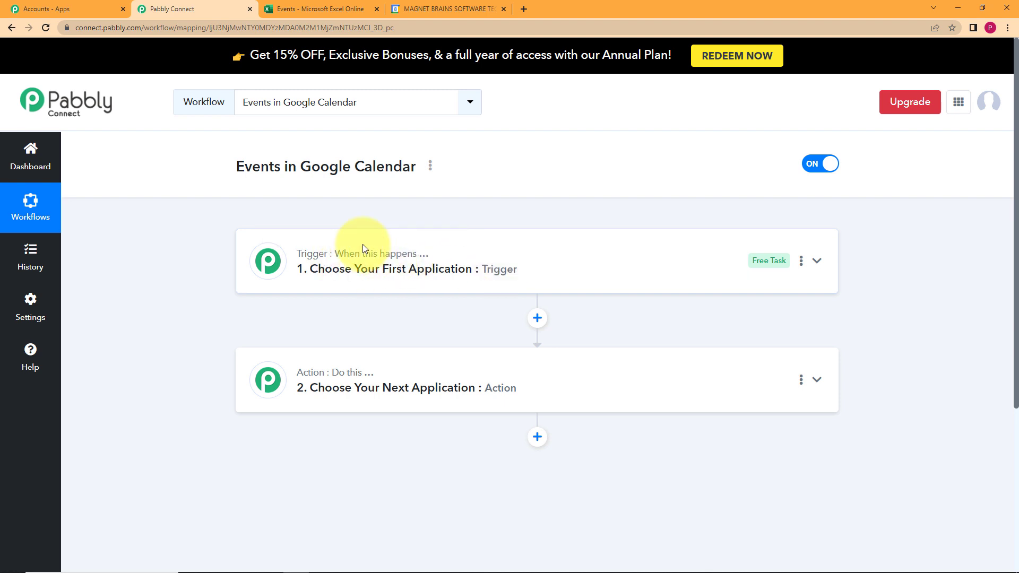
click(496, 279)
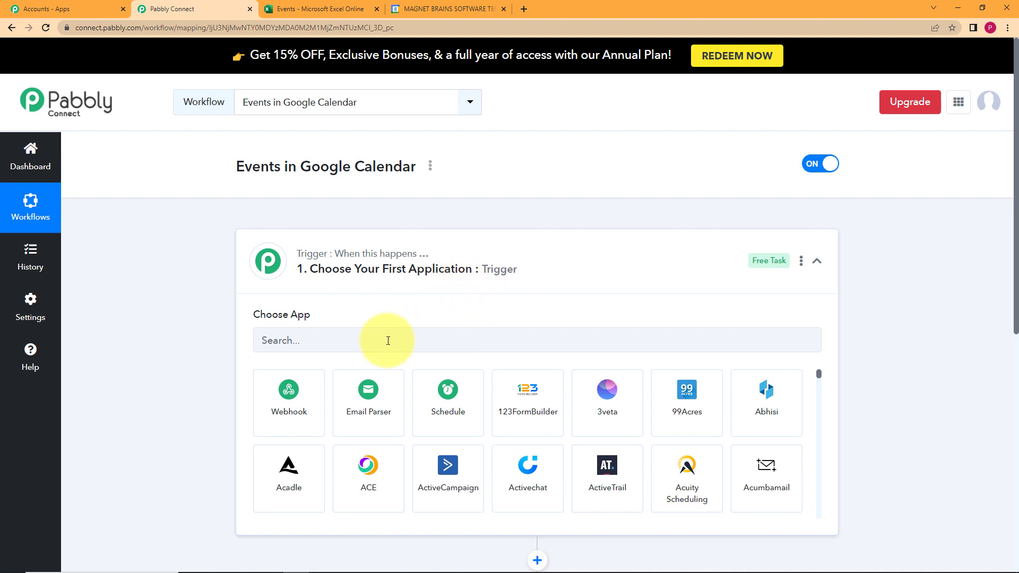
click(467, 339)
text(Excel)
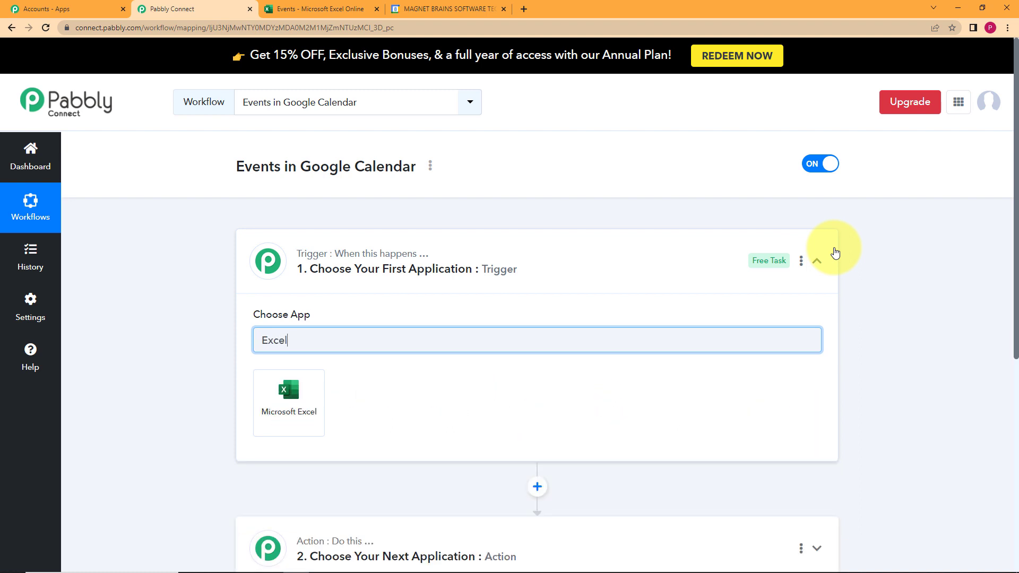
click(303, 403)
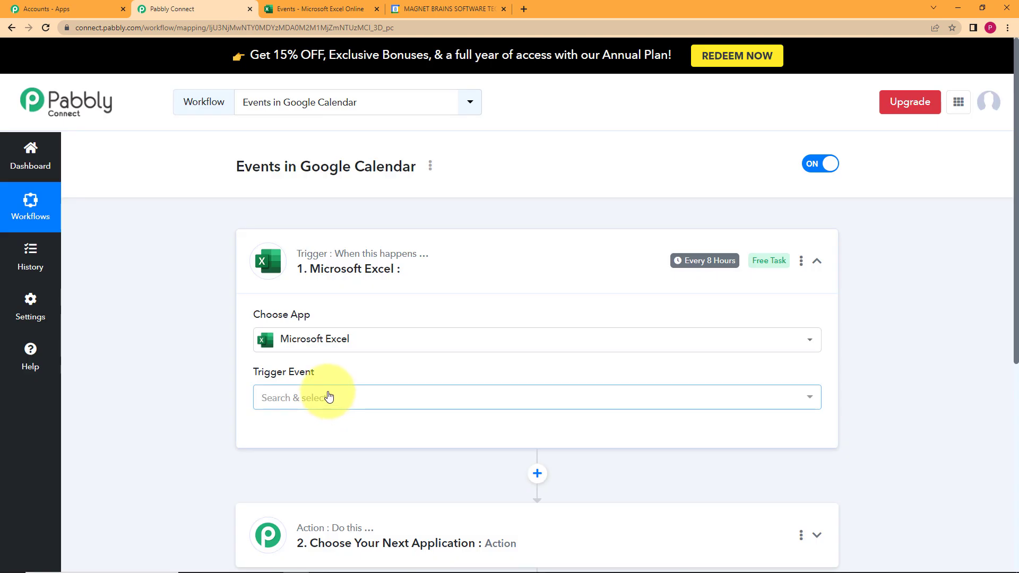
Select New Row in Worksheet as the trigger event
scroll(352, 429, down, 5)
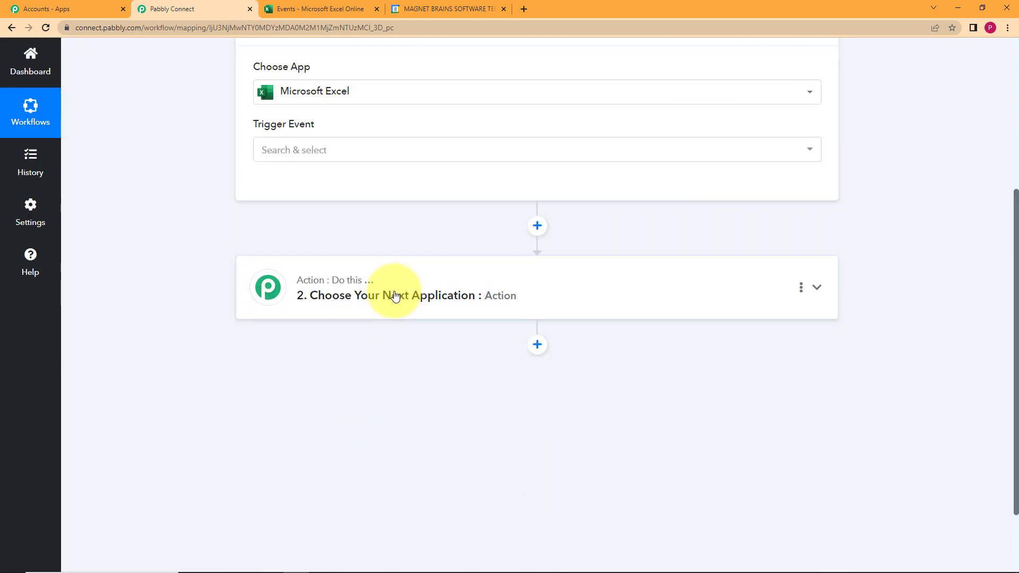
scroll(393, 296, up, 5)
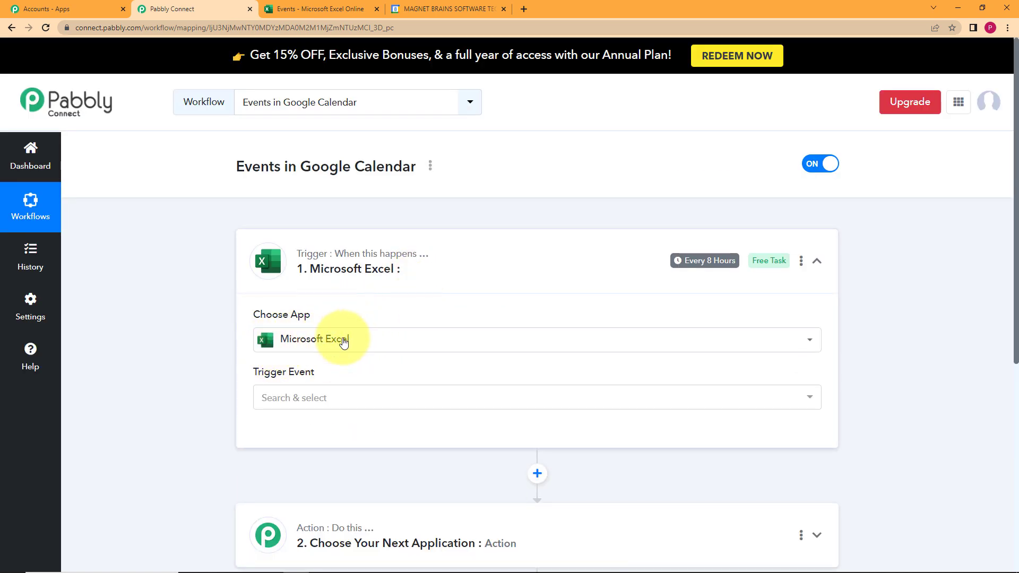
click(346, 403)
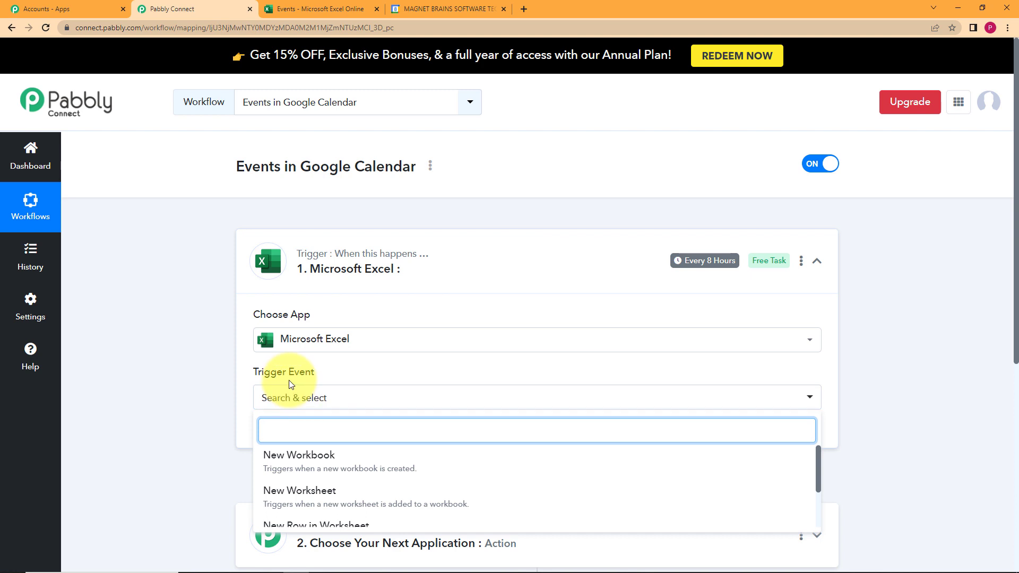
mouse_move(286, 378)
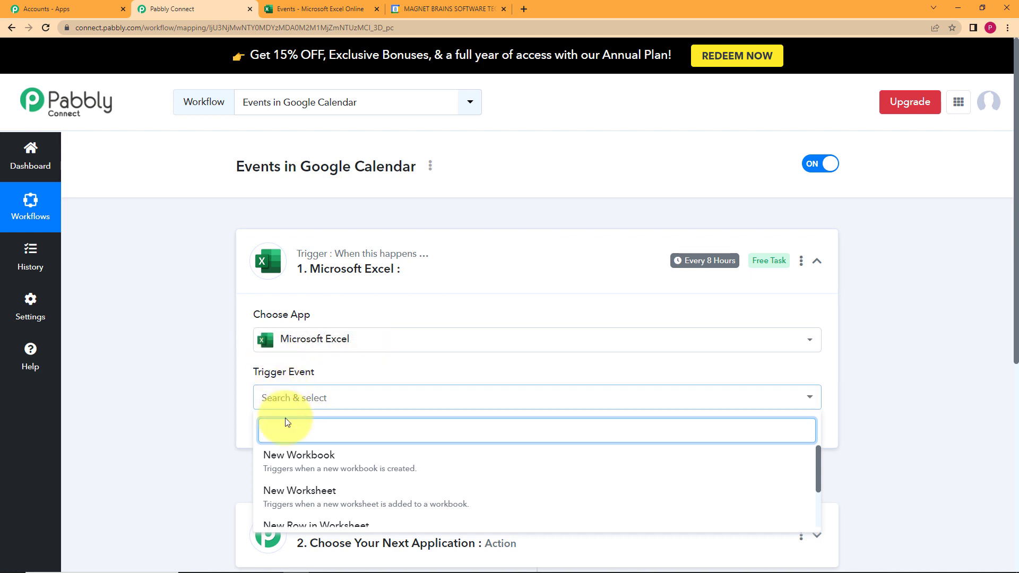
scroll(233, 418, down, 2)
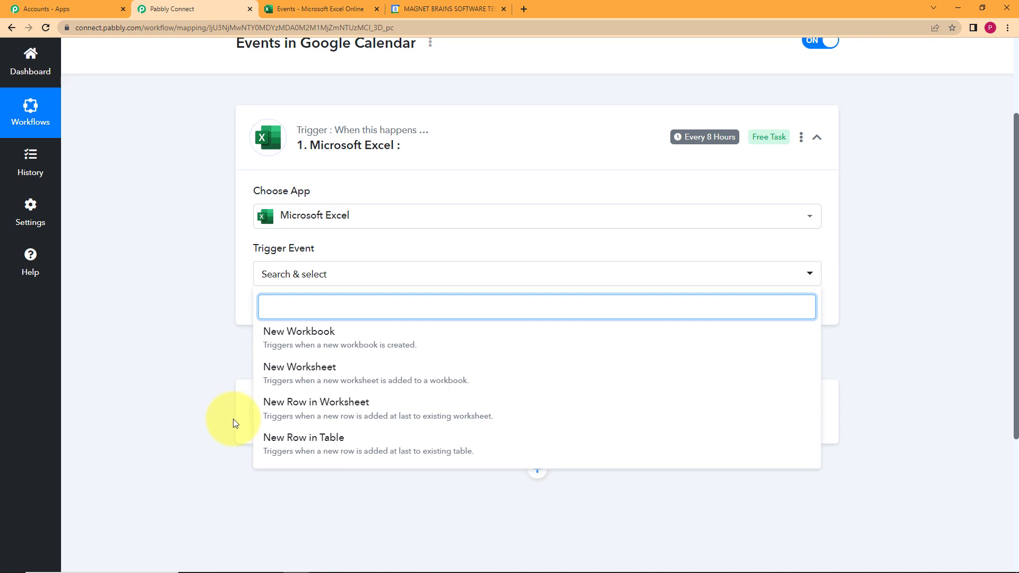
click(317, 405)
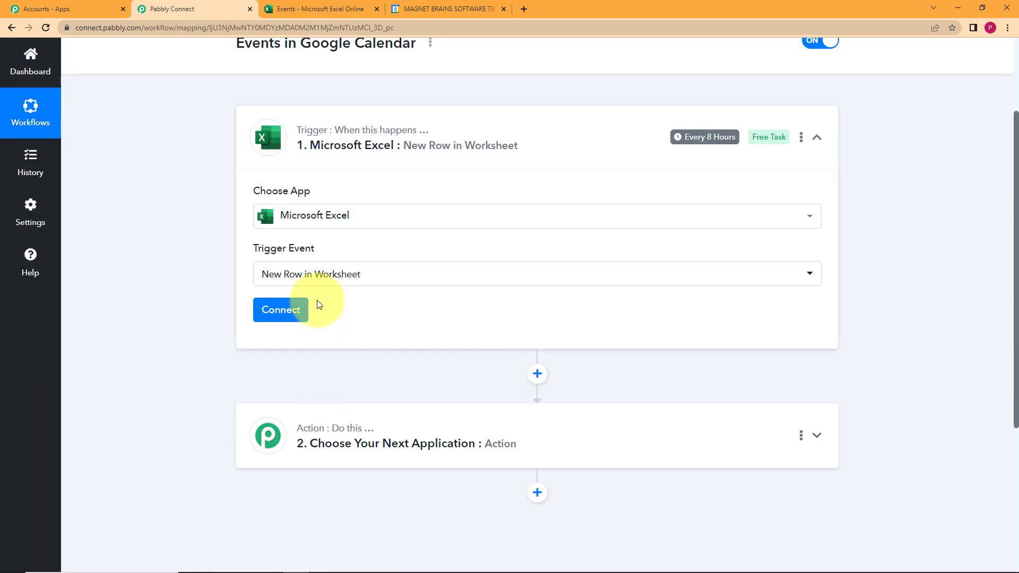
Check the Events workbook's file name in Excel, then begin connecting the Excel account in Pabbly
click(339, 7)
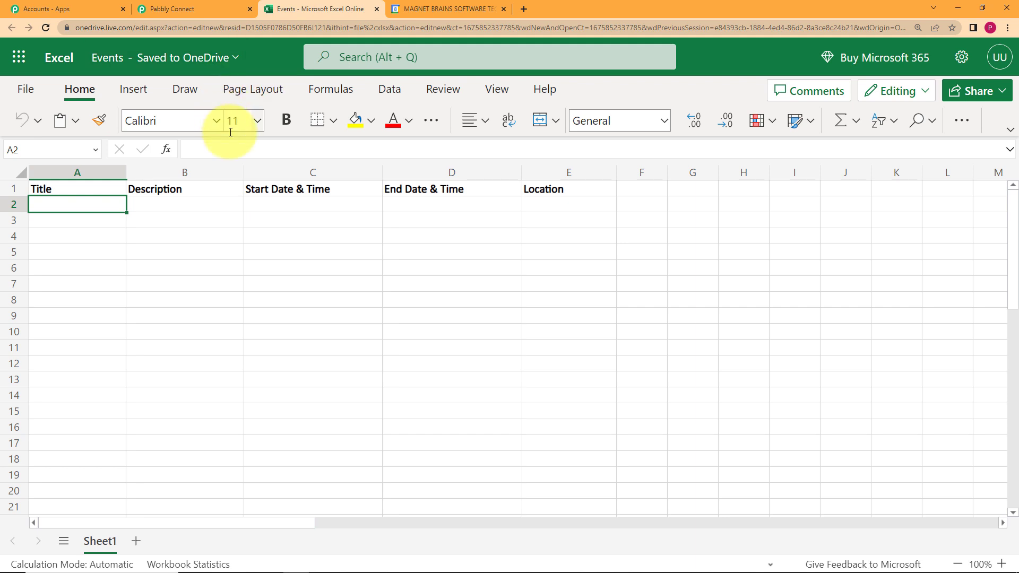
click(236, 57)
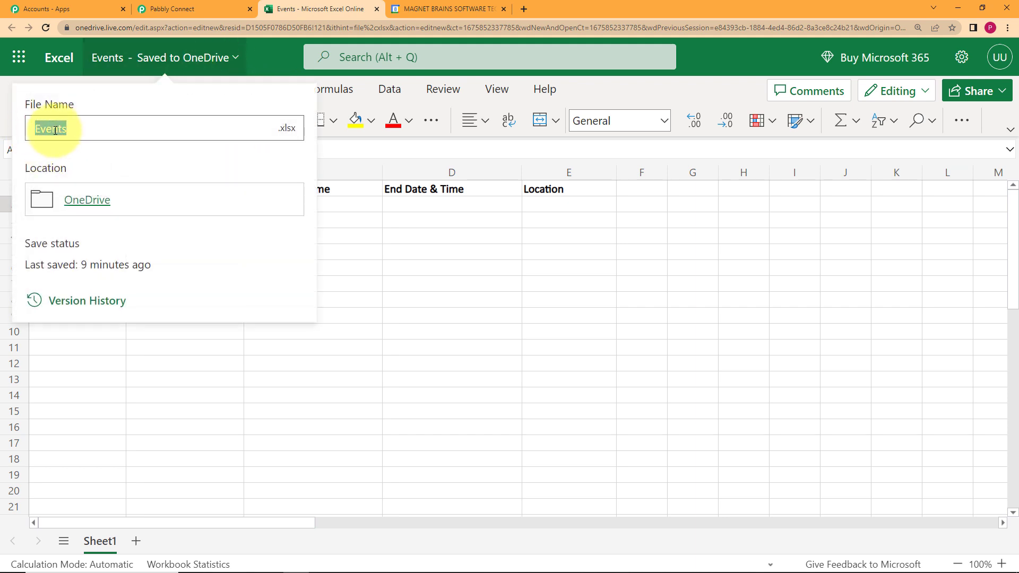
key(Escape)
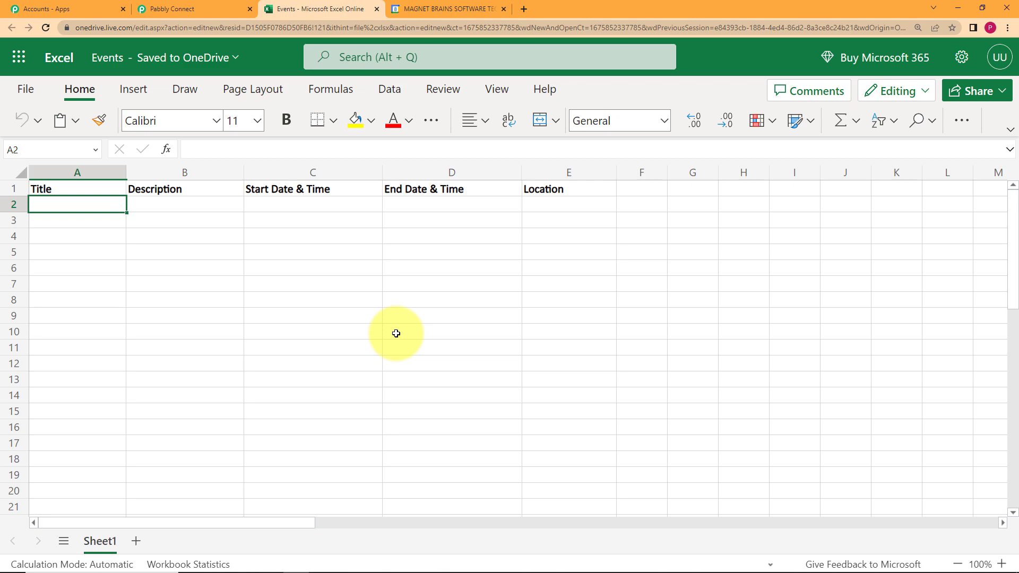
click(175, 9)
click(287, 318)
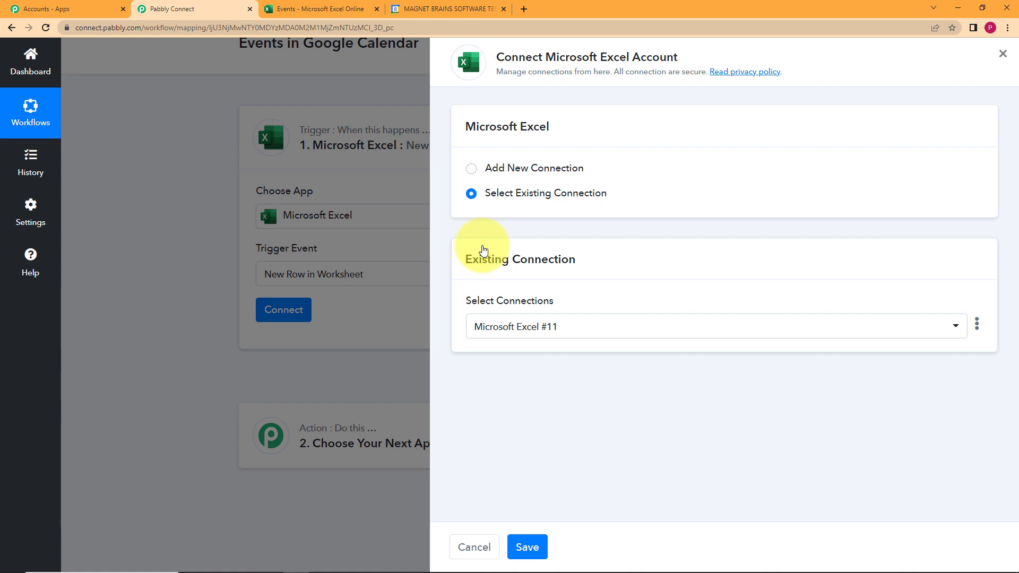
Authorize a new Microsoft Excel connection on the Microsoft consent page and dismiss the success message
click(539, 168)
click(546, 313)
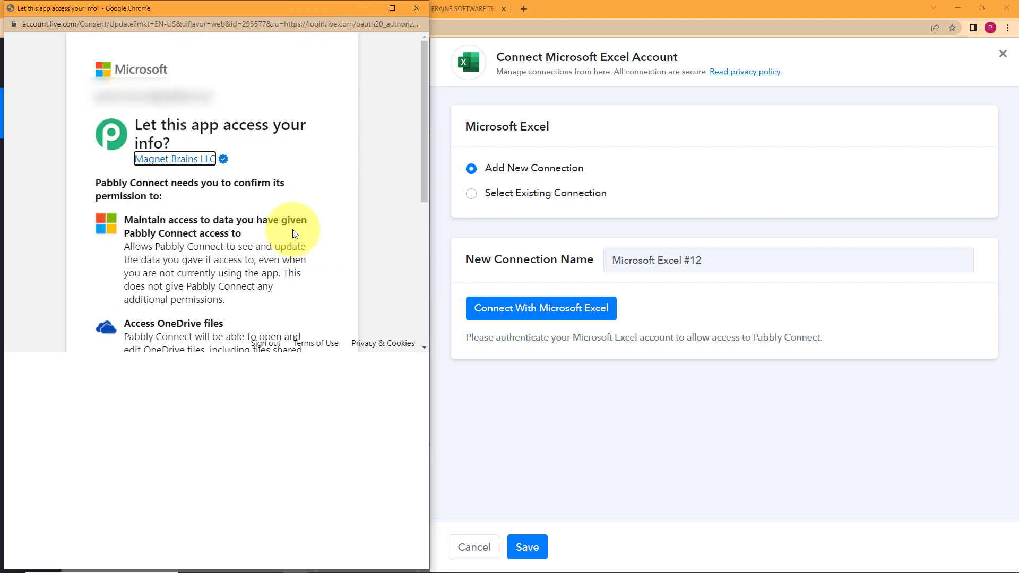
scroll(260, 268, down, 2)
click(307, 509)
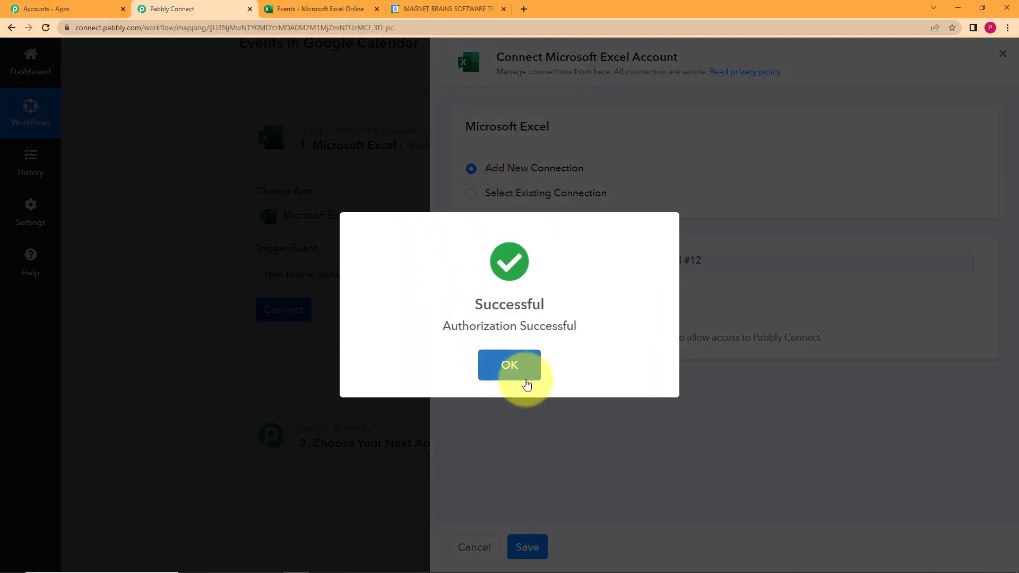
click(527, 383)
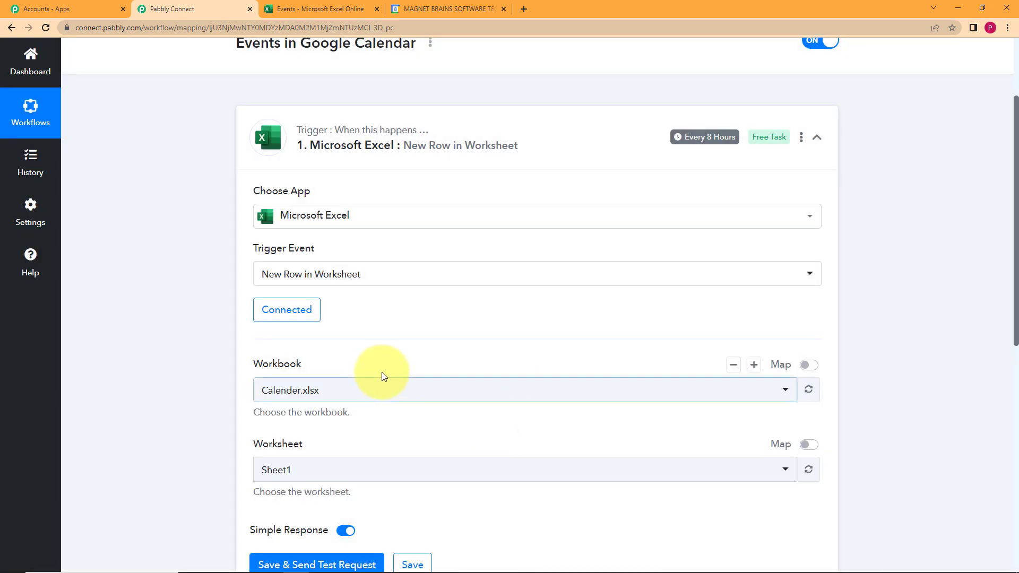
scroll(261, 303, down, 7)
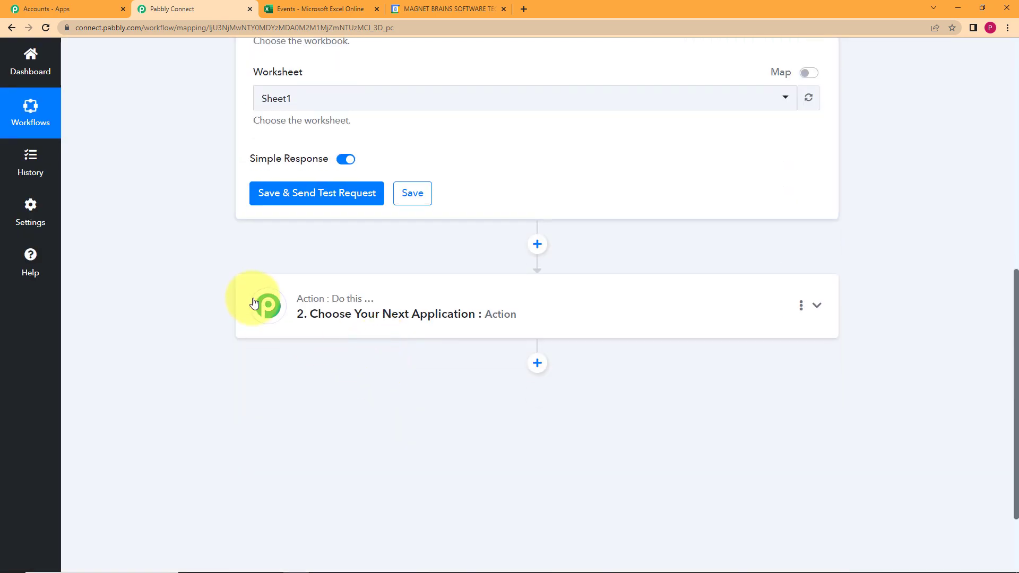
scroll(245, 295, up, 10)
scroll(355, 488, down, 2)
scroll(355, 488, down, 1)
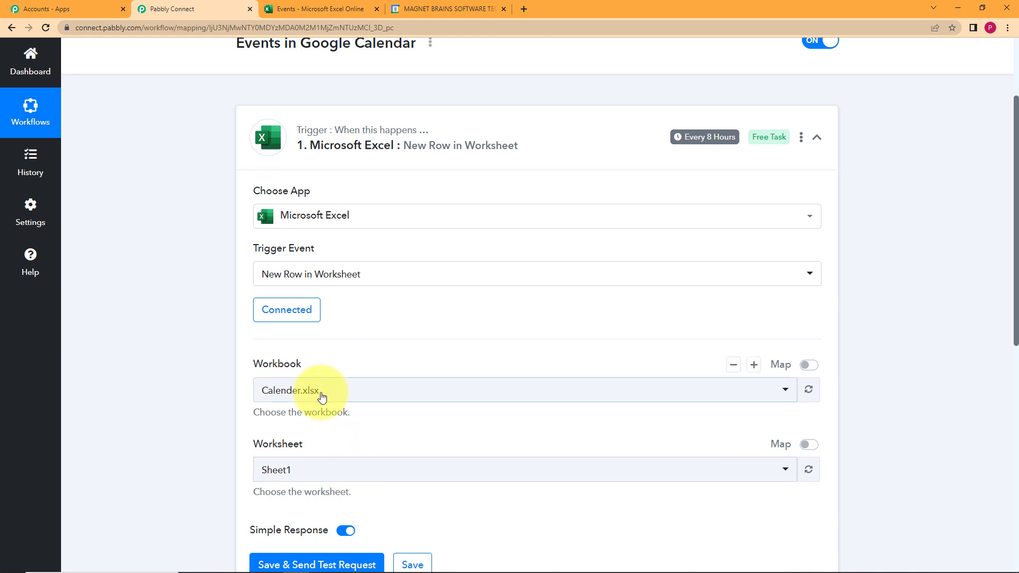
scroll(228, 394, down, 2)
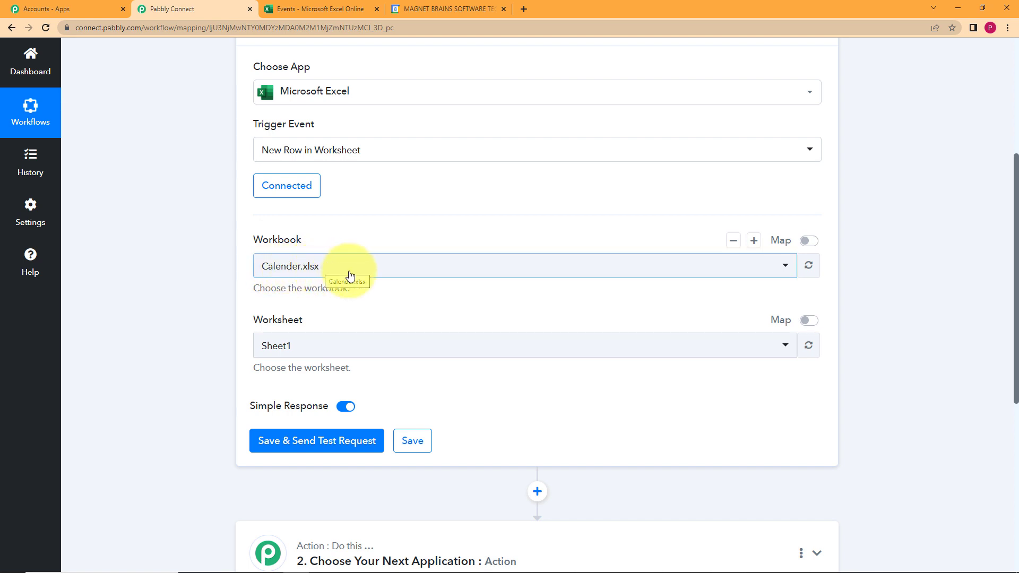
Pick Events.xlsx as the trigger workbook, keeping worksheet Sheet1
click(318, 8)
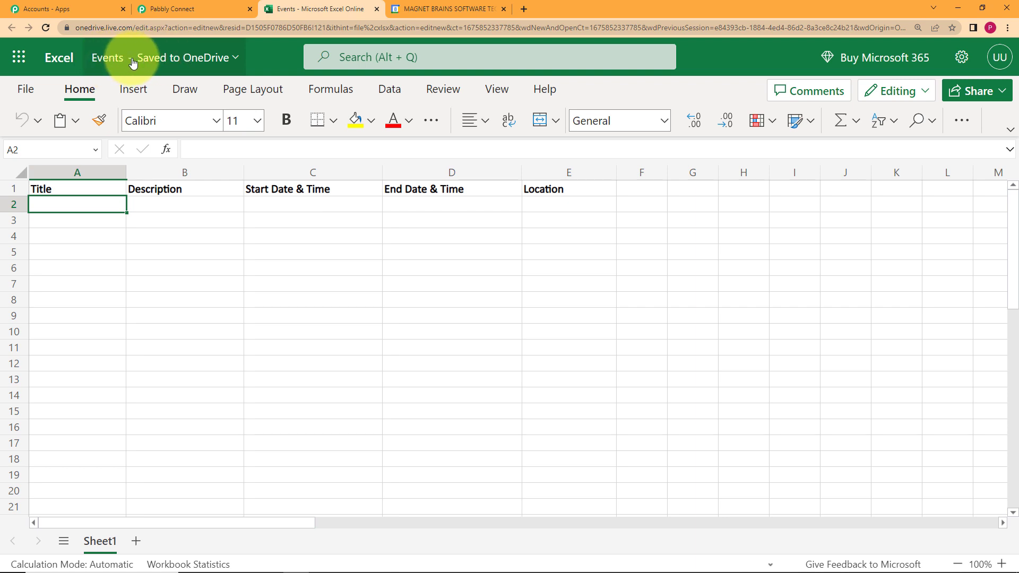
click(196, 9)
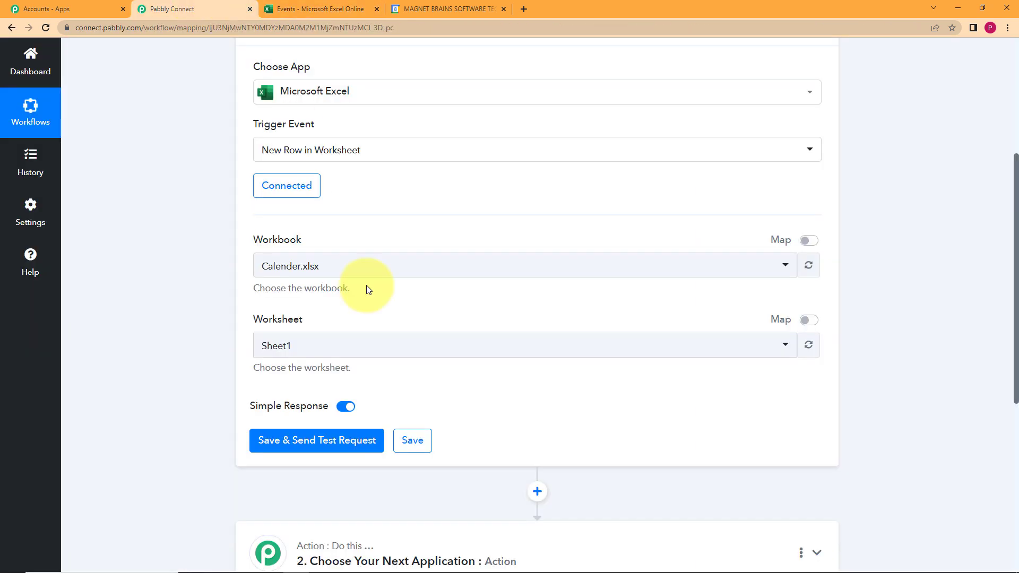
click(375, 266)
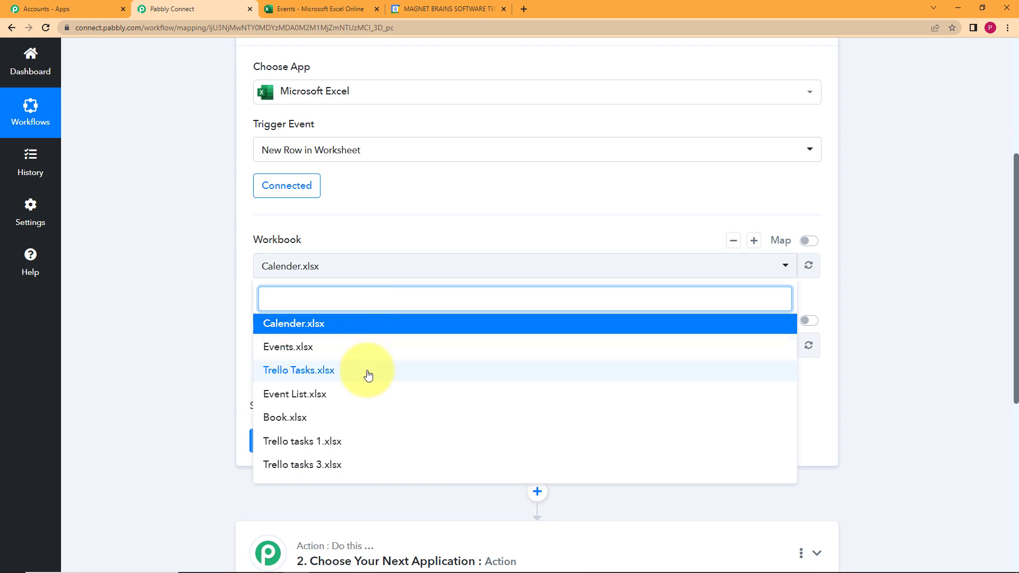
click(353, 354)
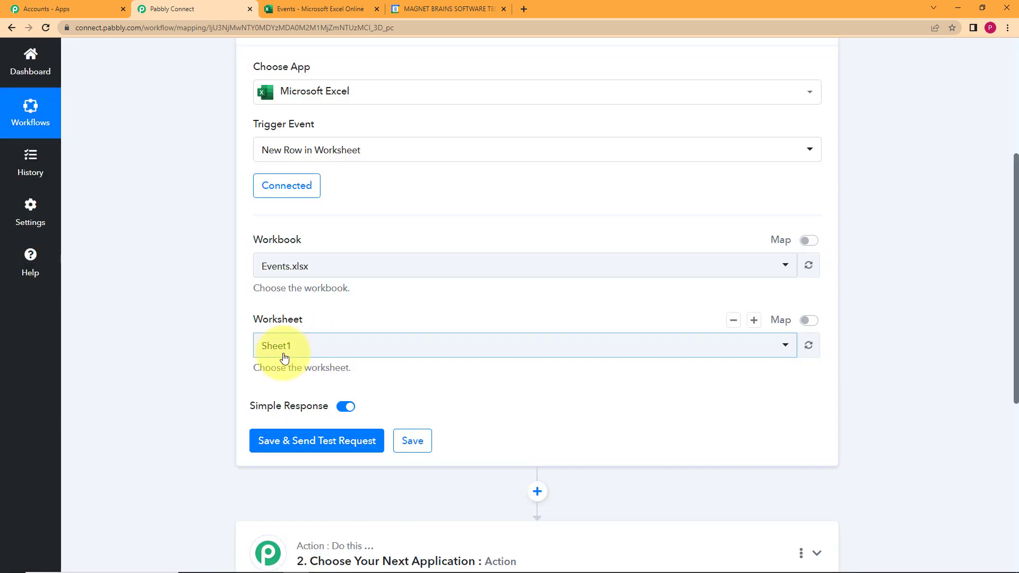
Compare against the Events spreadsheet, then save the trigger and send a test request
click(329, 9)
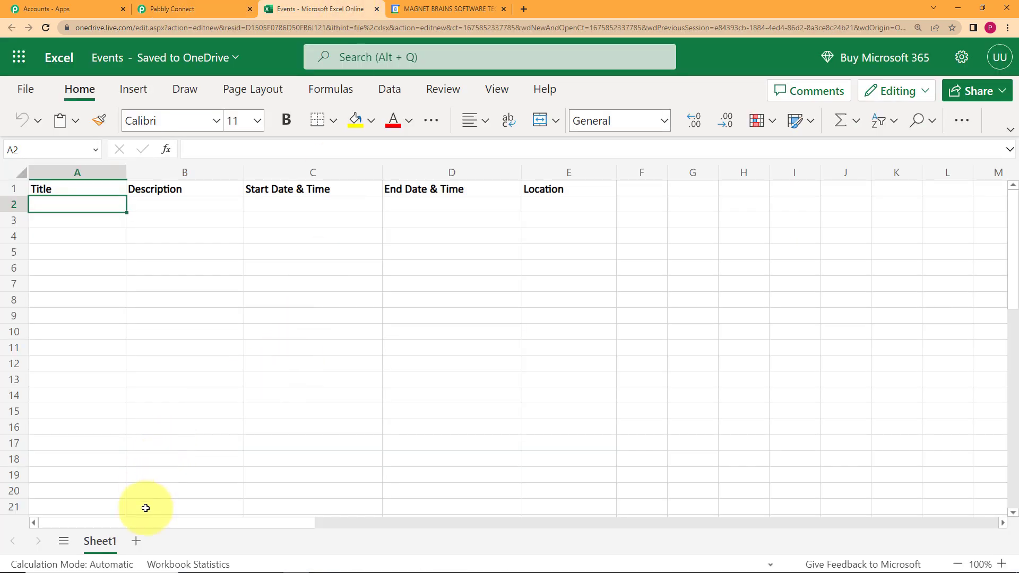
click(192, 6)
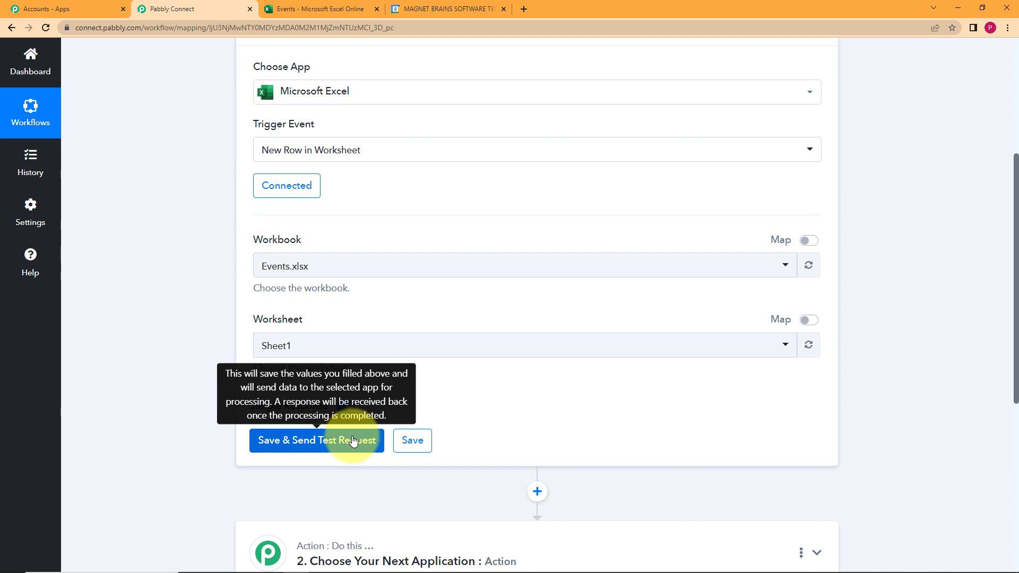
click(318, 6)
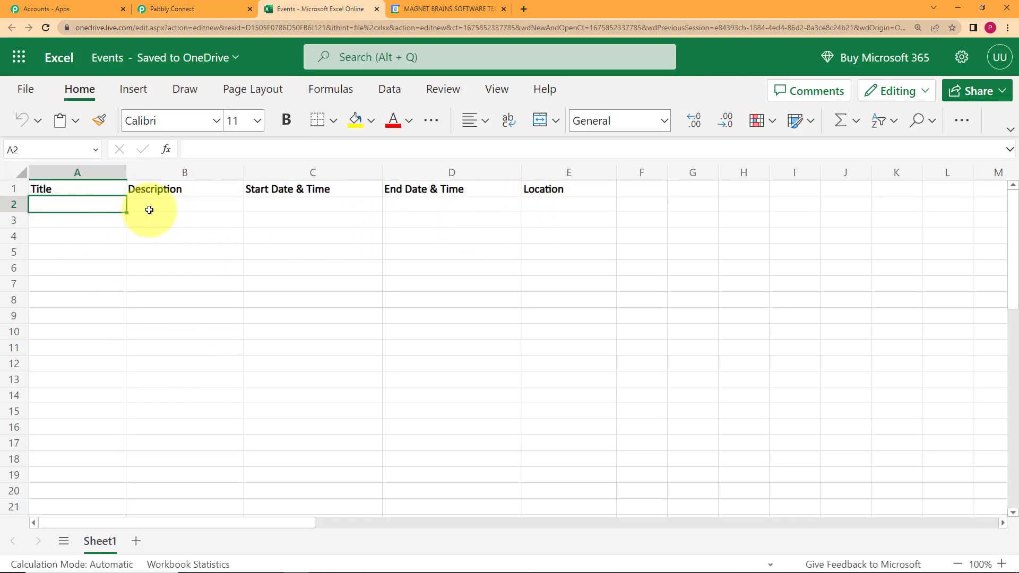
click(193, 8)
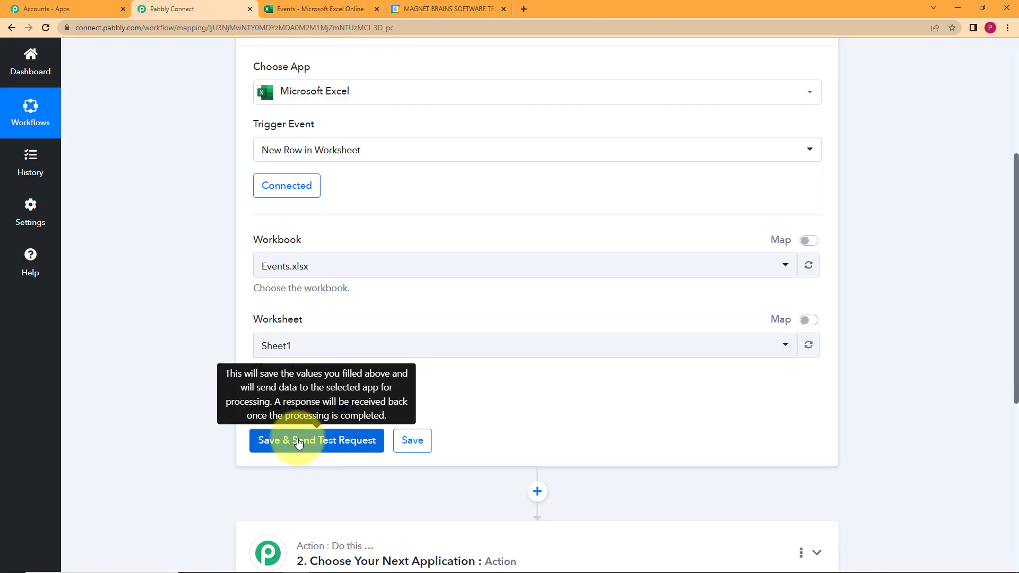
click(299, 442)
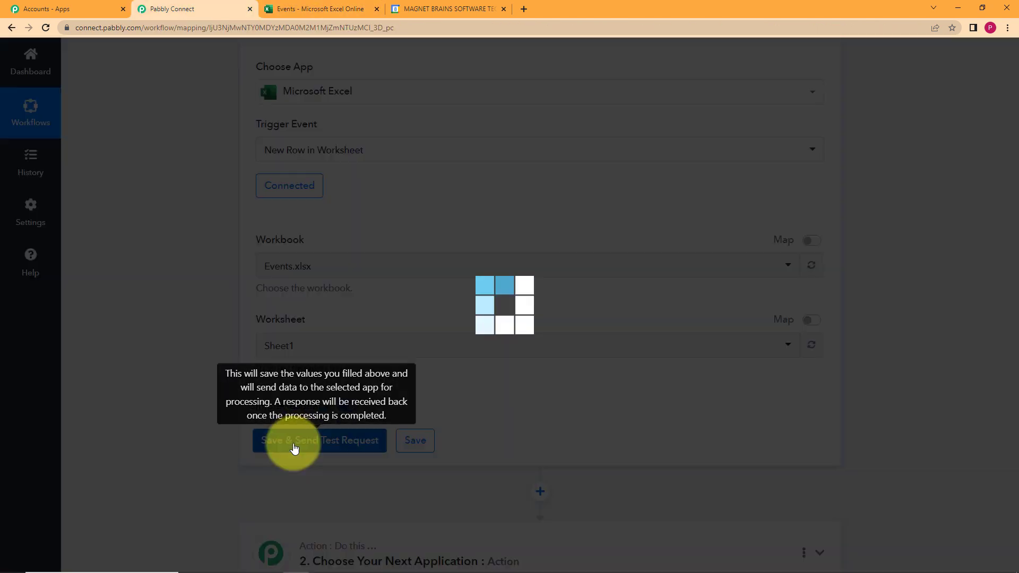
click(313, 7)
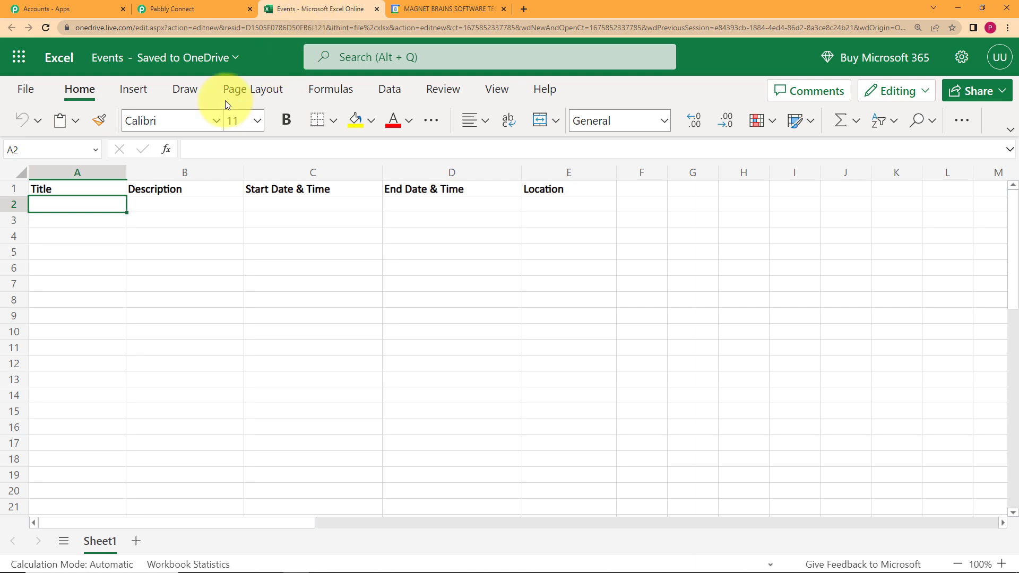
Enter 'Music Festival' in A2 and 'The Great Indian Music Festival will be held for 3 days' in widened column B
double_click(97, 208)
text(Music Festival)
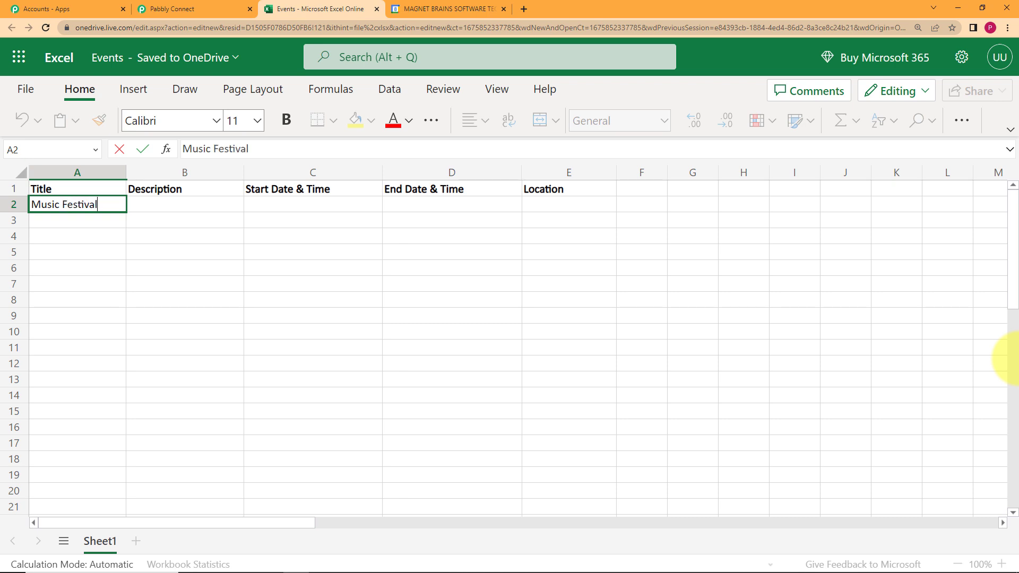
click(157, 212)
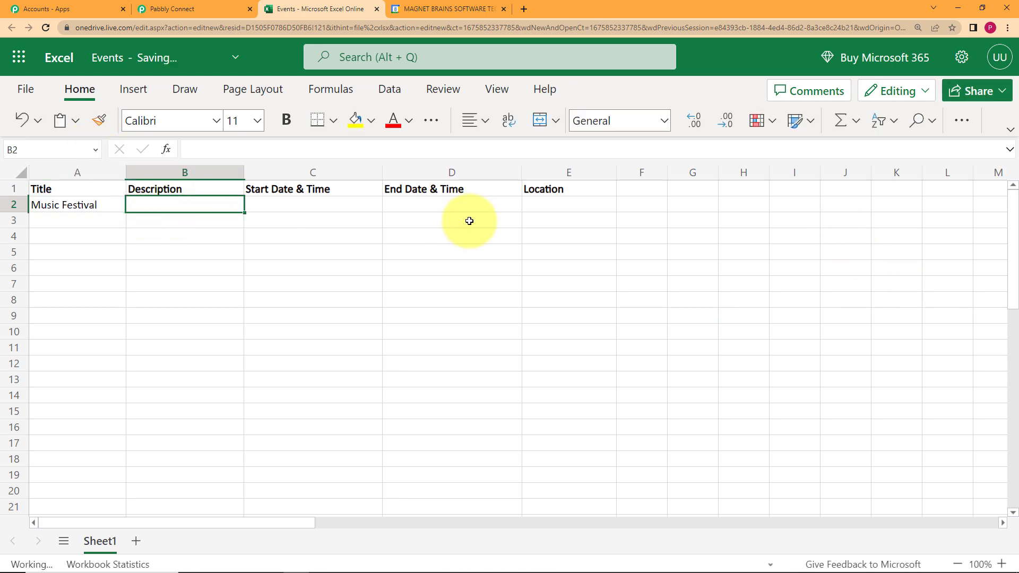
text(The )
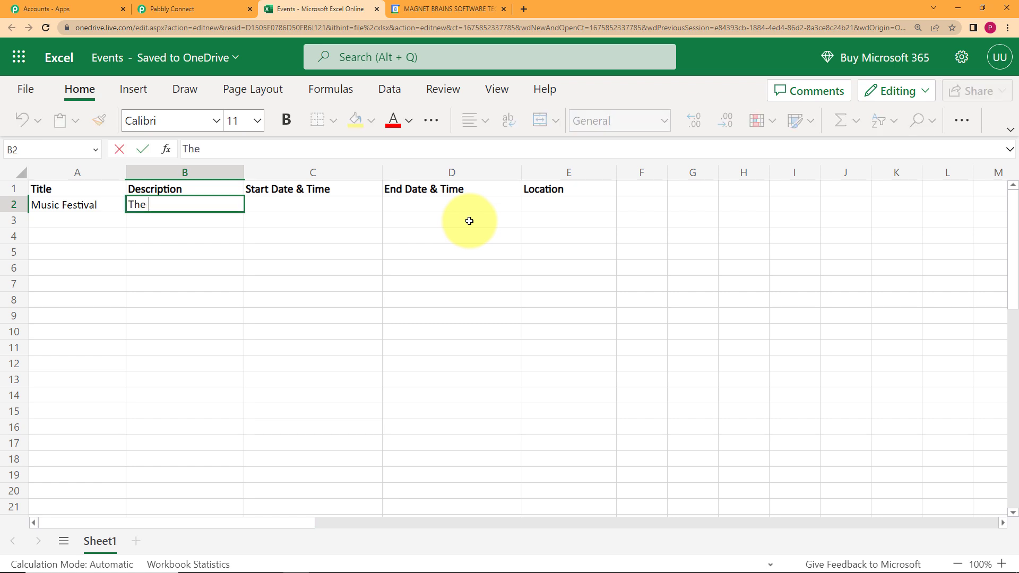
text(Great Indian M)
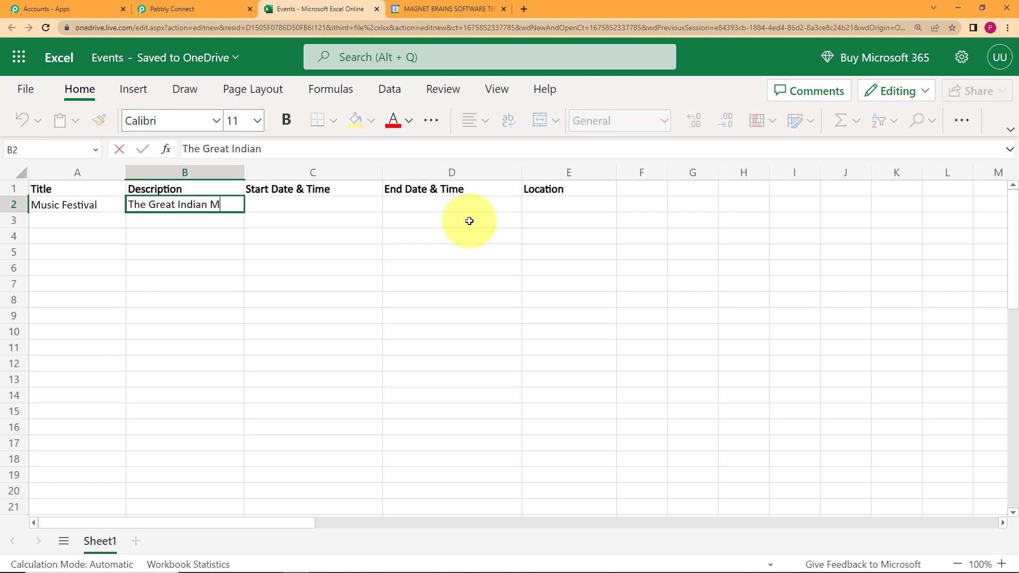
text(usic Fest)
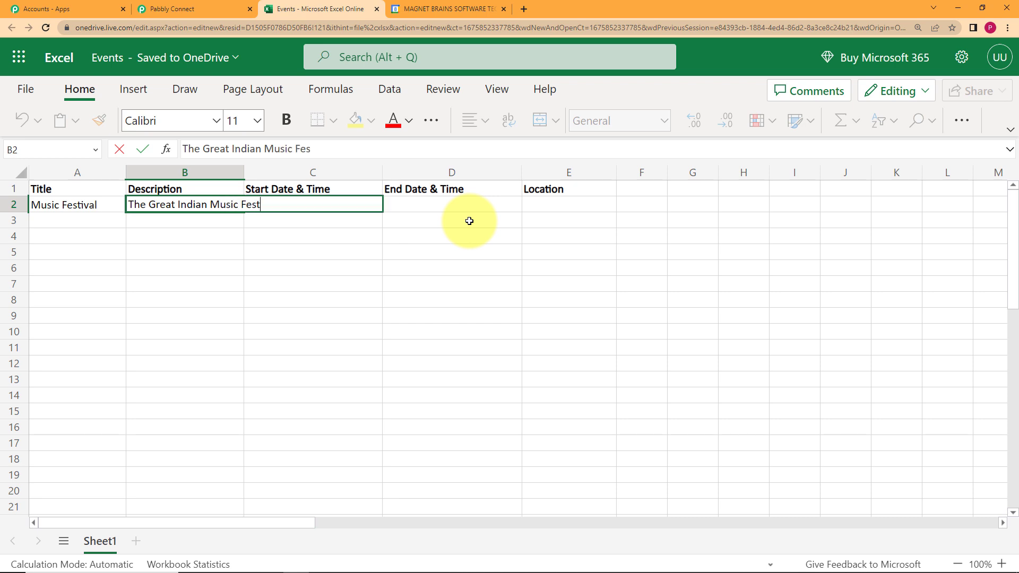
text(ival)
drag(244, 171, 369, 173)
click(288, 207)
triple_click(356, 206)
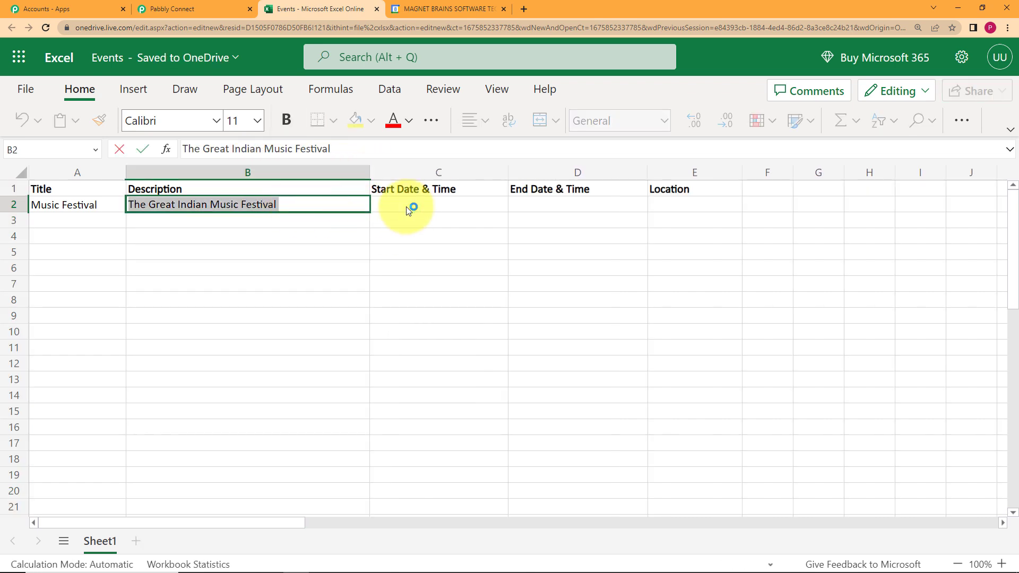
click(293, 199)
text(will be held f)
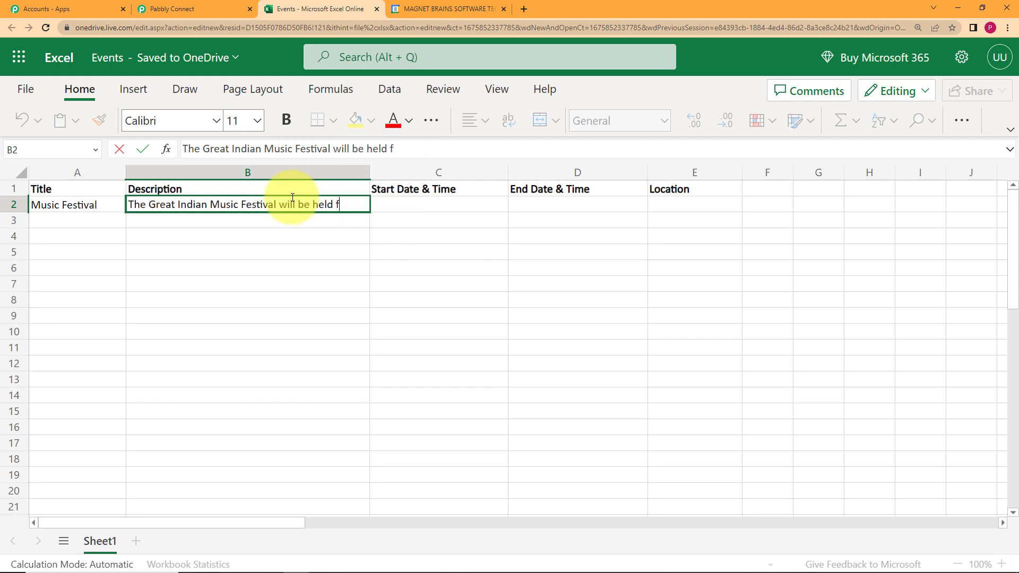
text(or 3 days)
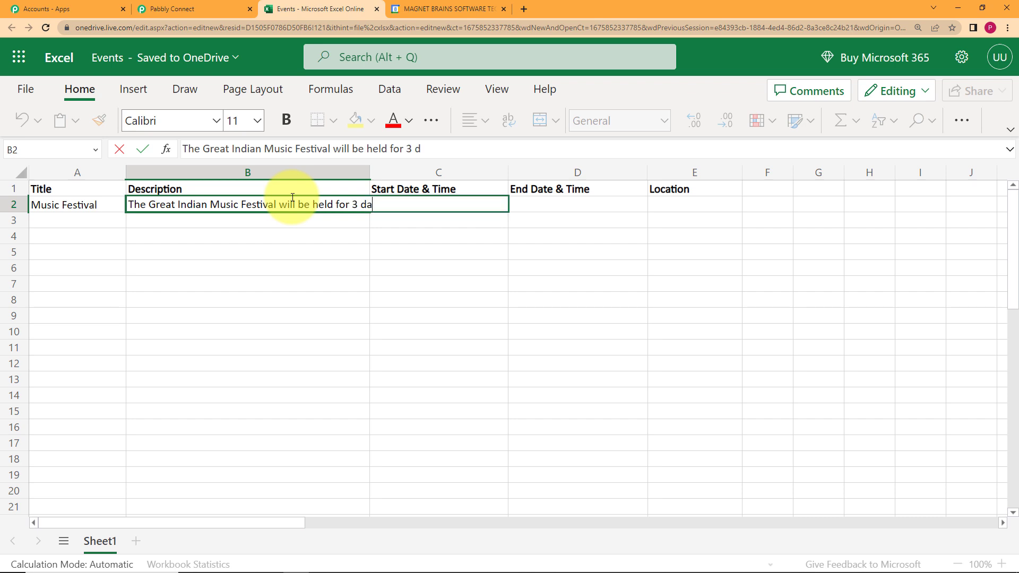
key(Tab)
drag(370, 174, 394, 174)
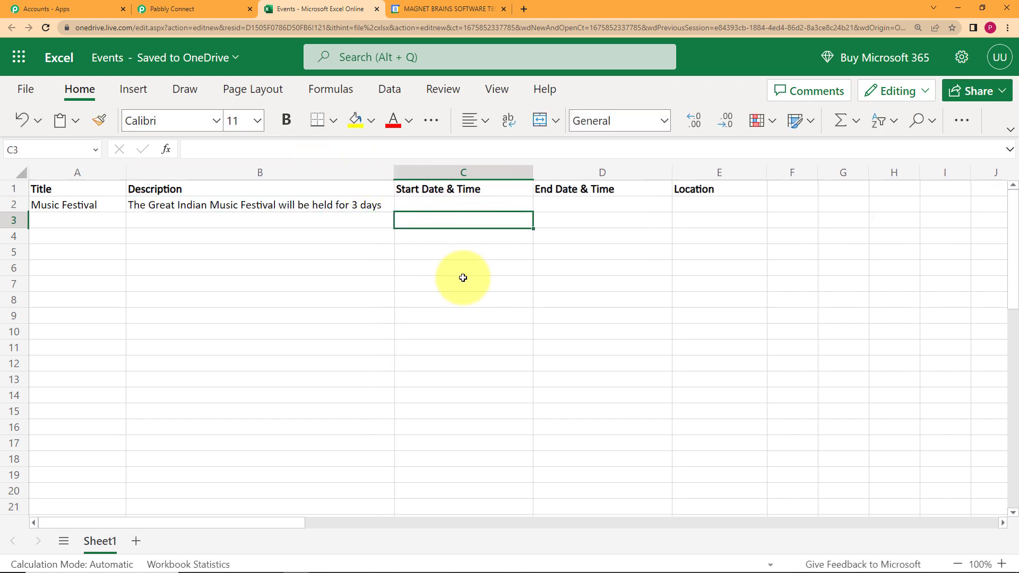
click(461, 284)
Fill C2:E2 with start 2023-02-11T17:00:00, end 2023-02-13T23:00:00 and location Main Ground
click(399, 204)
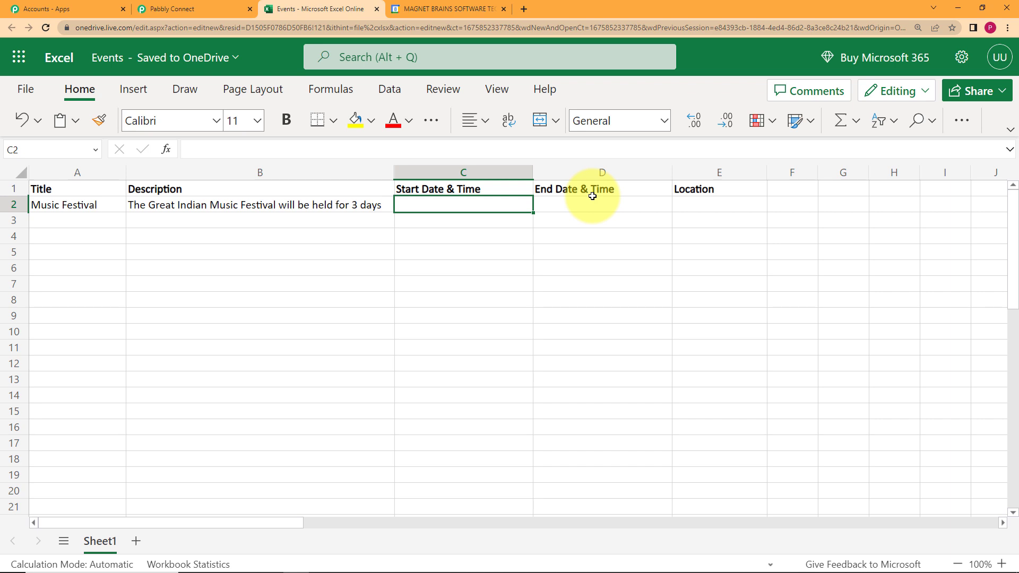
text(2023)
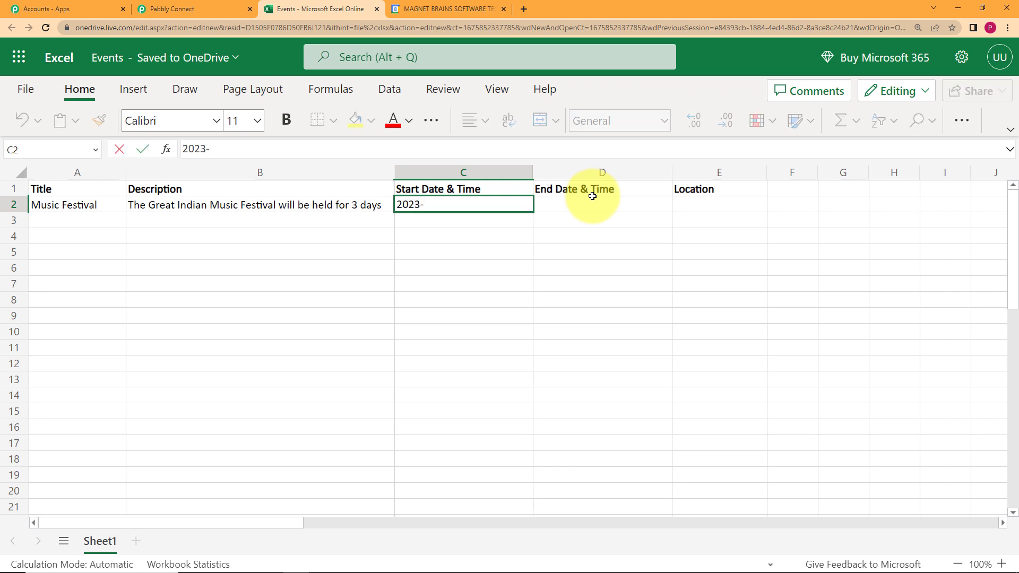
text(-02-11T)
text(17:00:00)
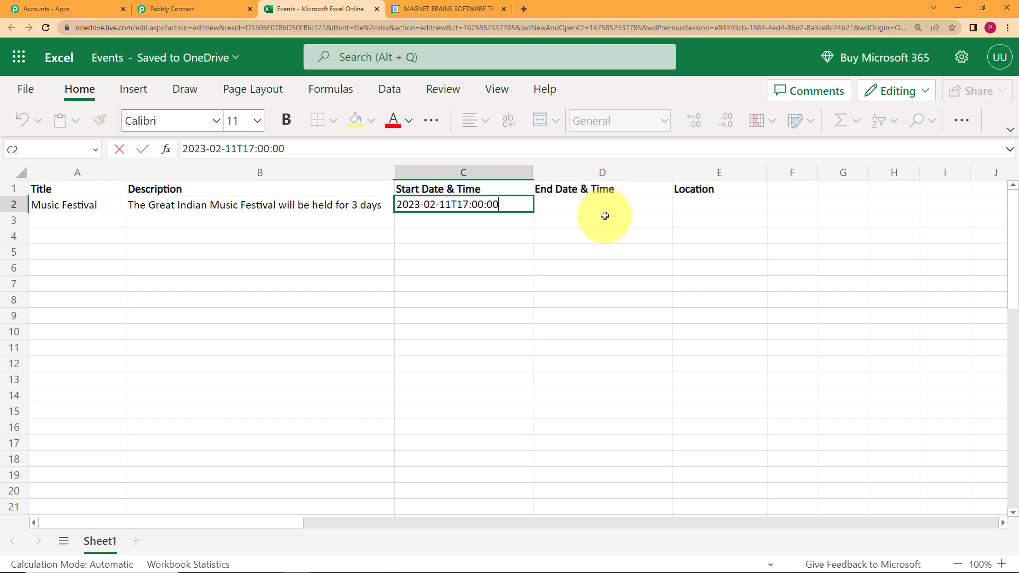
click(606, 204)
mouse_move(5, 568)
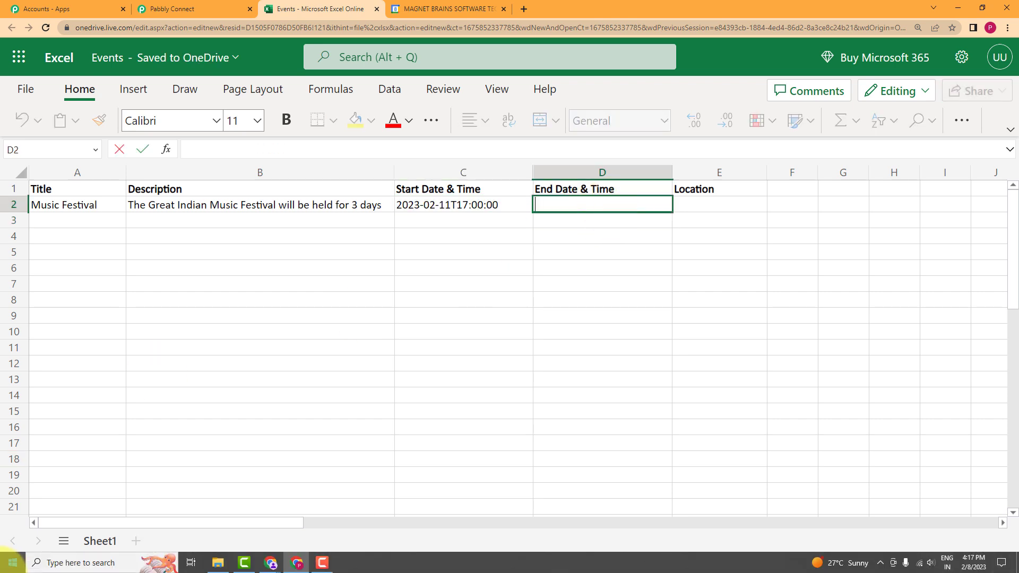
text(2023-02-13)
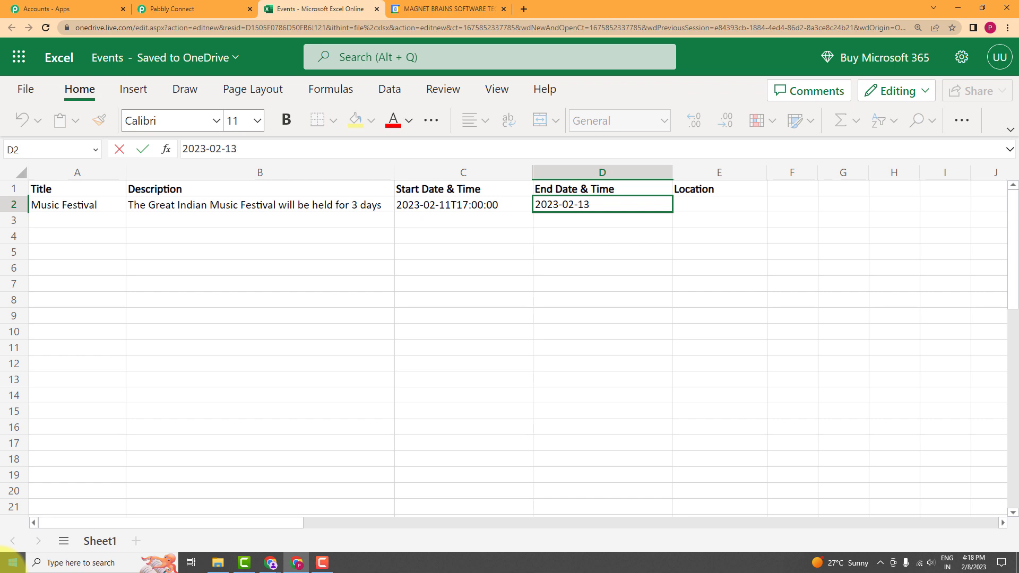
text(T)
text(23:00:00)
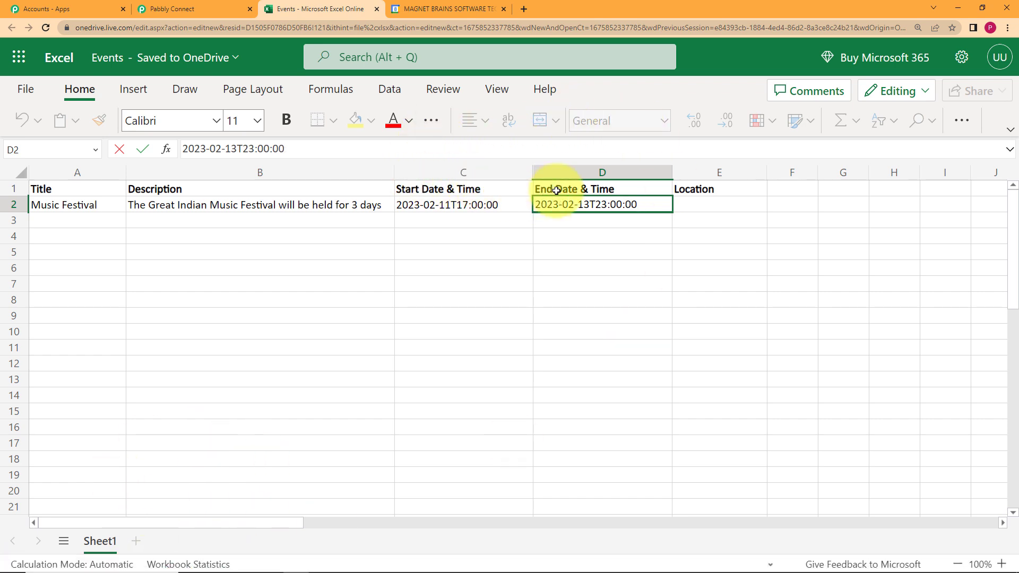
click(682, 204)
text(Mai)
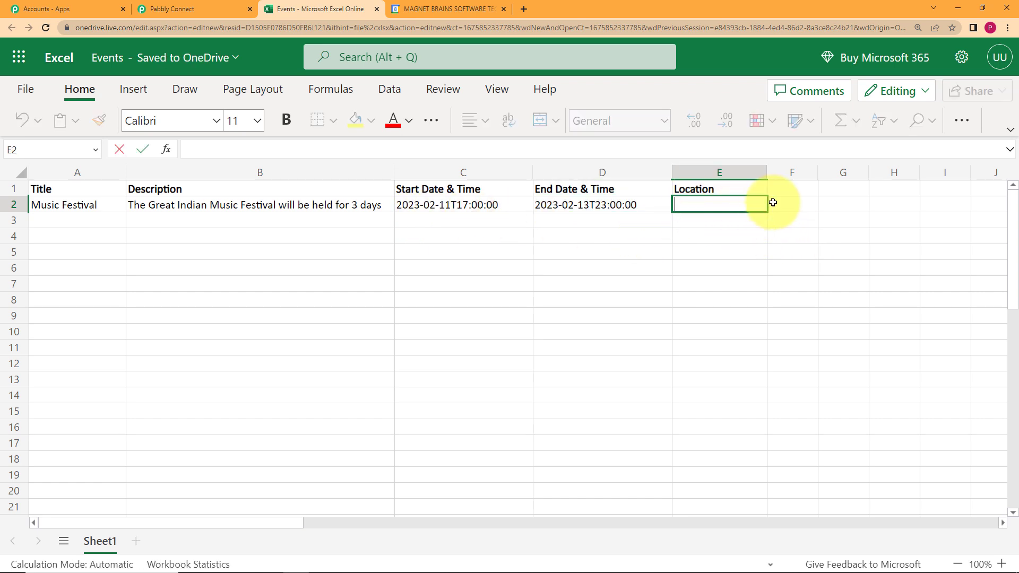
text(n )
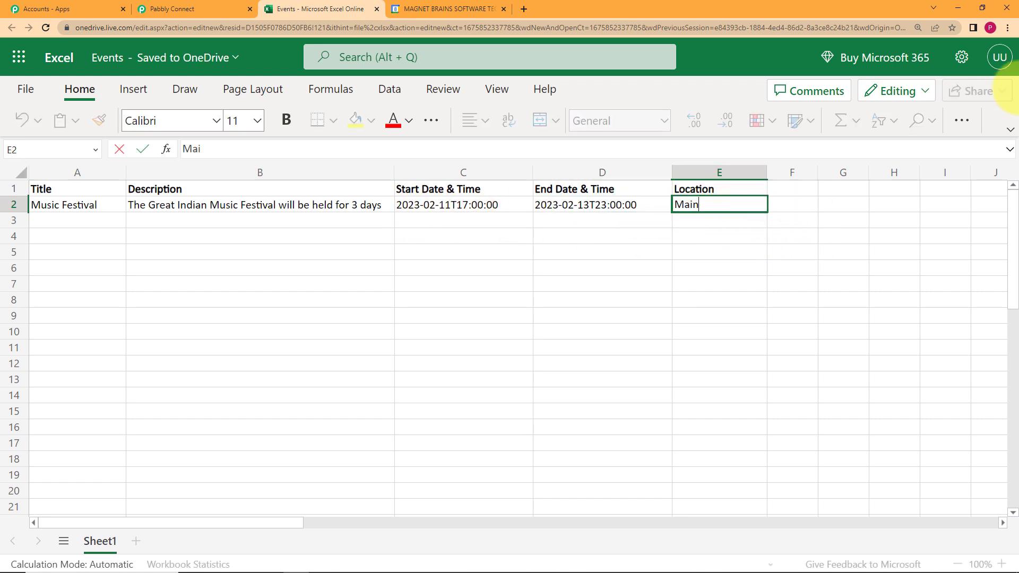
text(Ground)
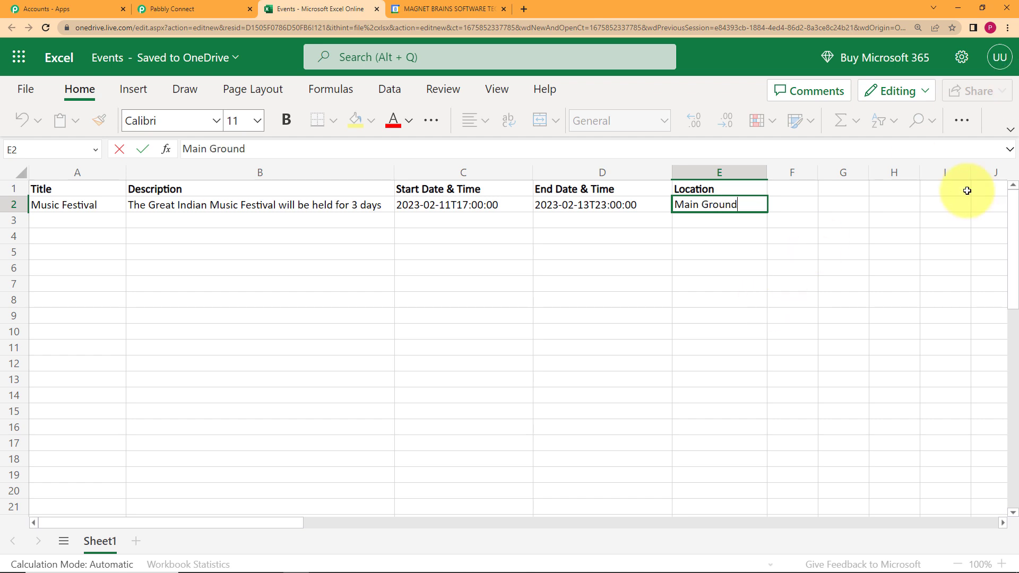
click(740, 206)
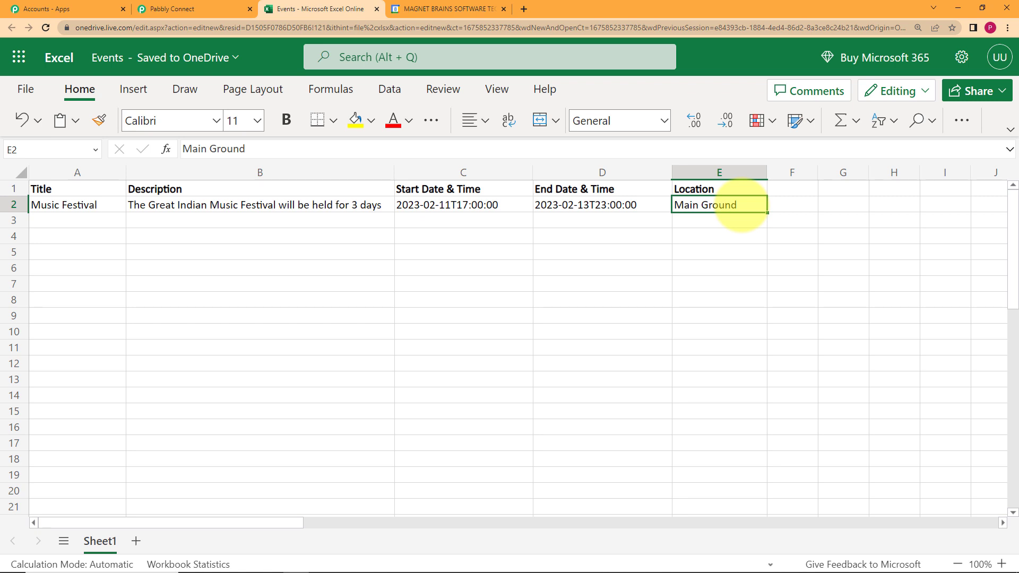
key(Return)
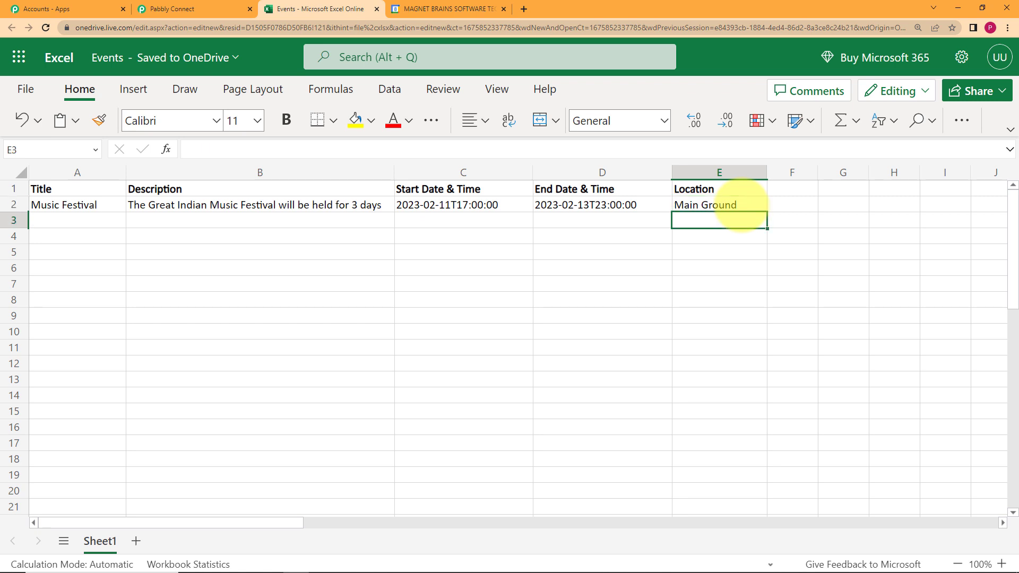
Highlight the test response's Music Festival, start date, end date and Main Ground values
click(203, 9)
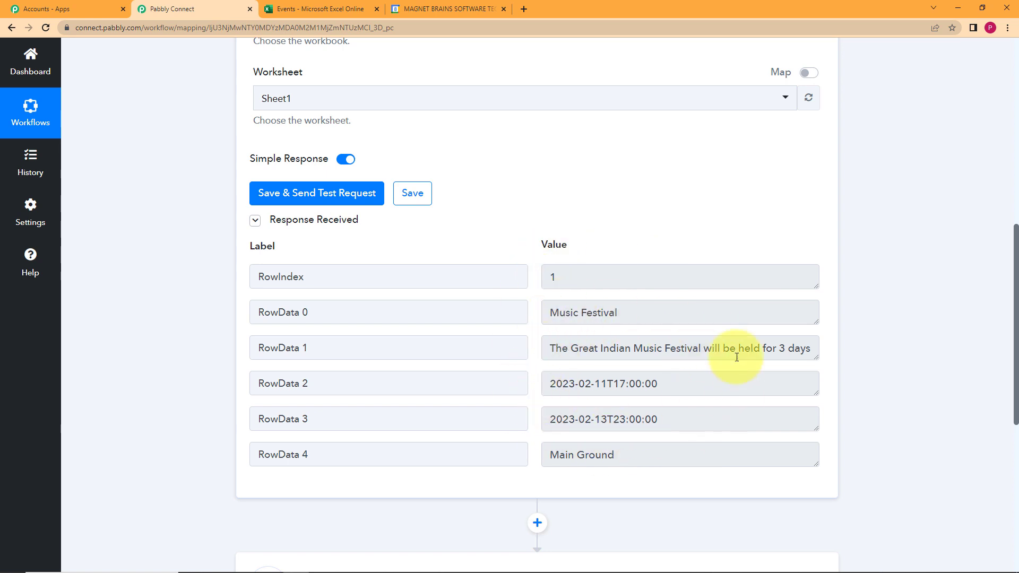
drag(551, 312, 841, 350)
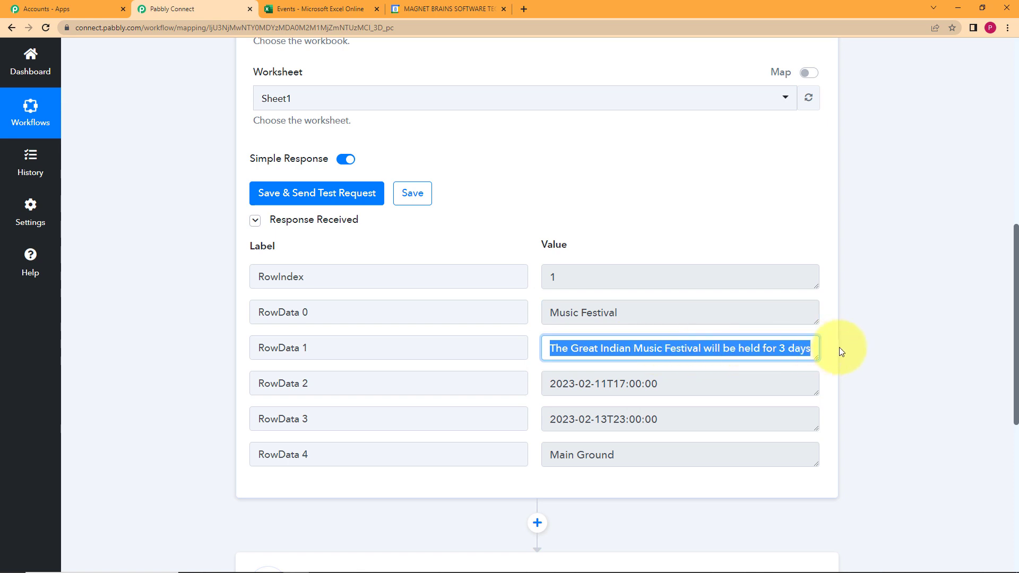
drag(549, 382, 643, 387)
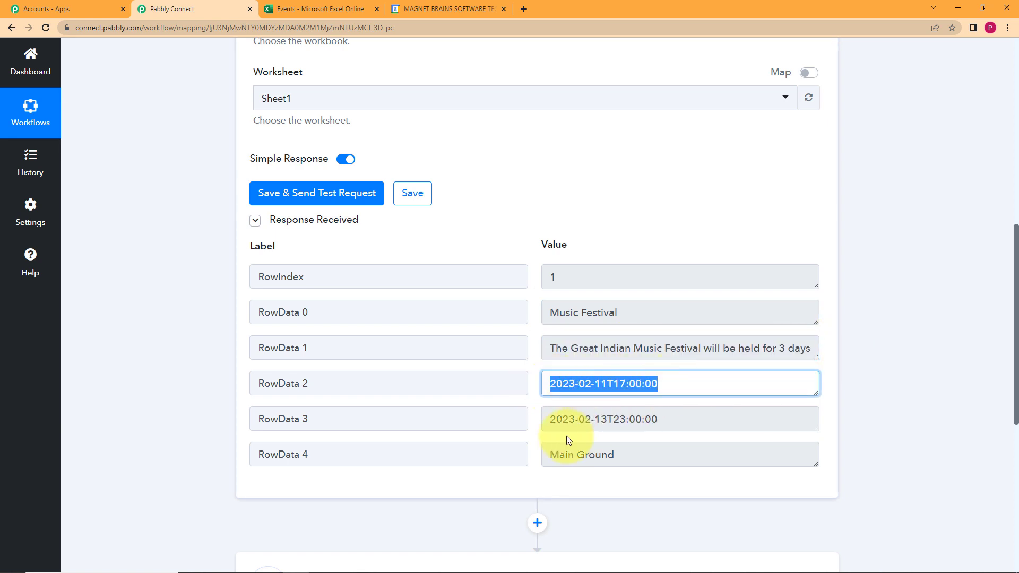
drag(550, 420, 646, 420)
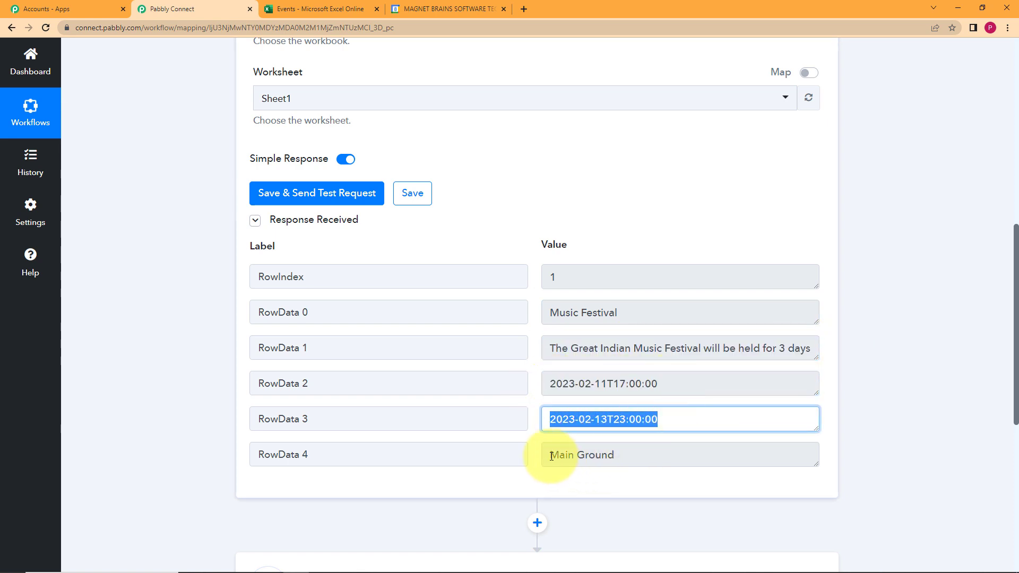
drag(552, 453, 614, 449)
Expand the '2. Choose Your Next Application' step
scroll(477, 375, down, 5)
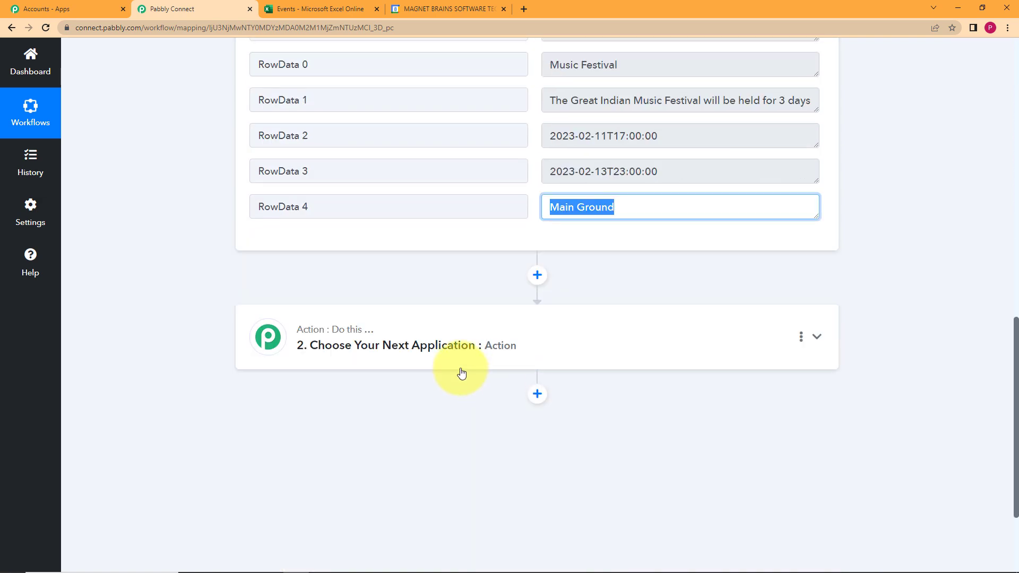
scroll(399, 388, up, 7)
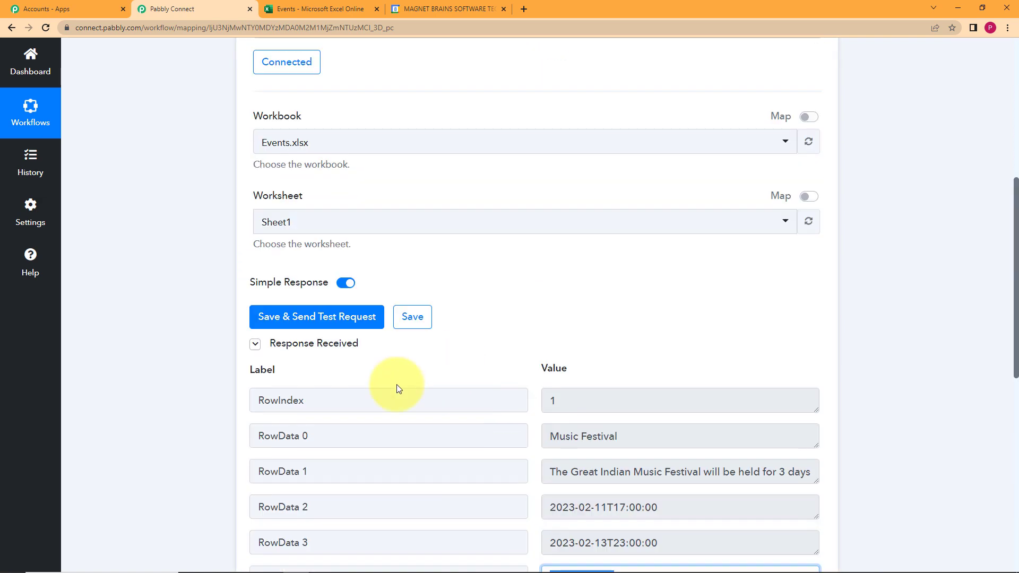
scroll(396, 385, down, 5)
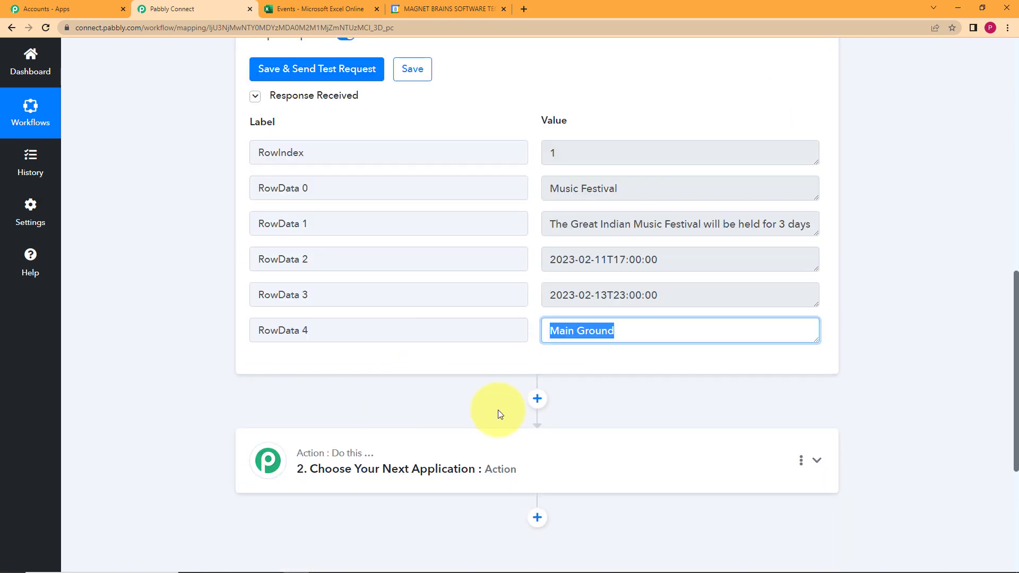
scroll(374, 424, down, 5)
click(401, 229)
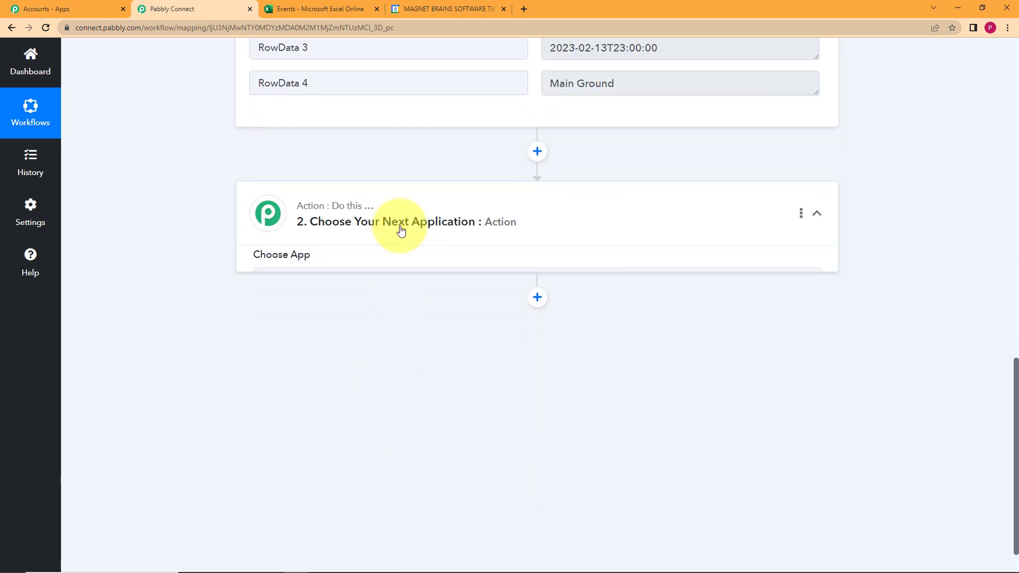
Set the action app to Google Calendar, searched as 'Google Ca', with the Create an Event action
click(444, 289)
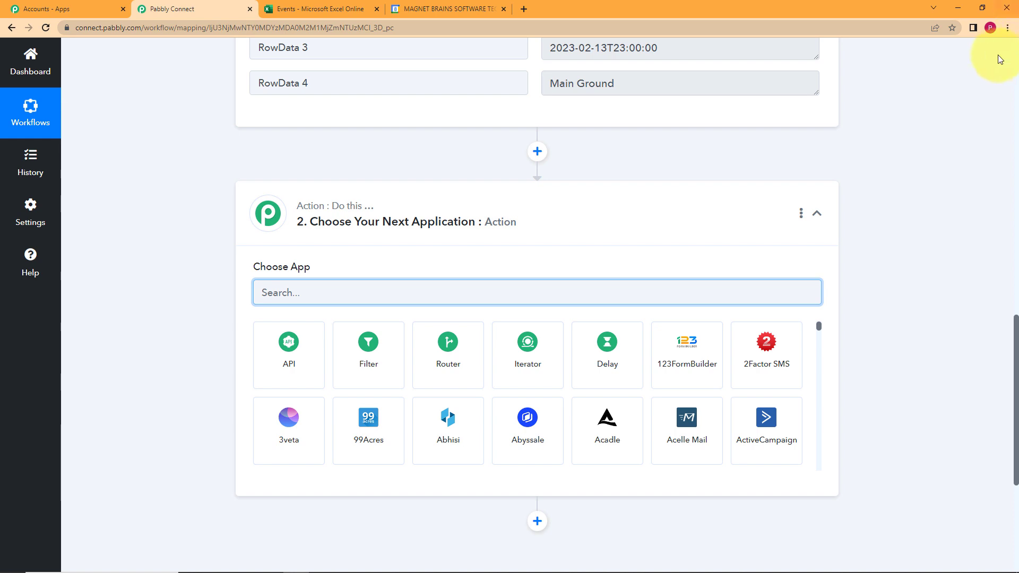
text(Google Ca)
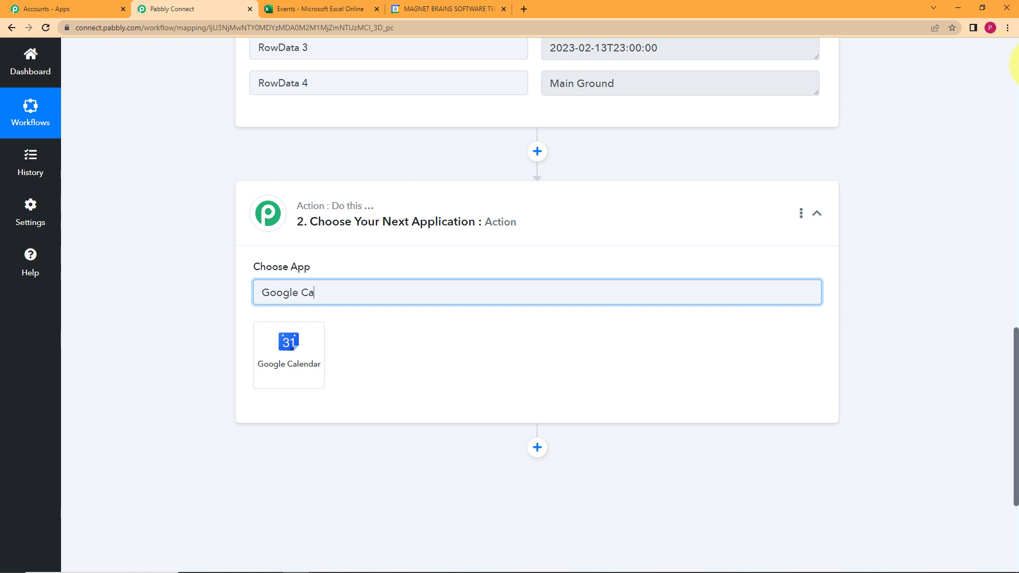
click(293, 344)
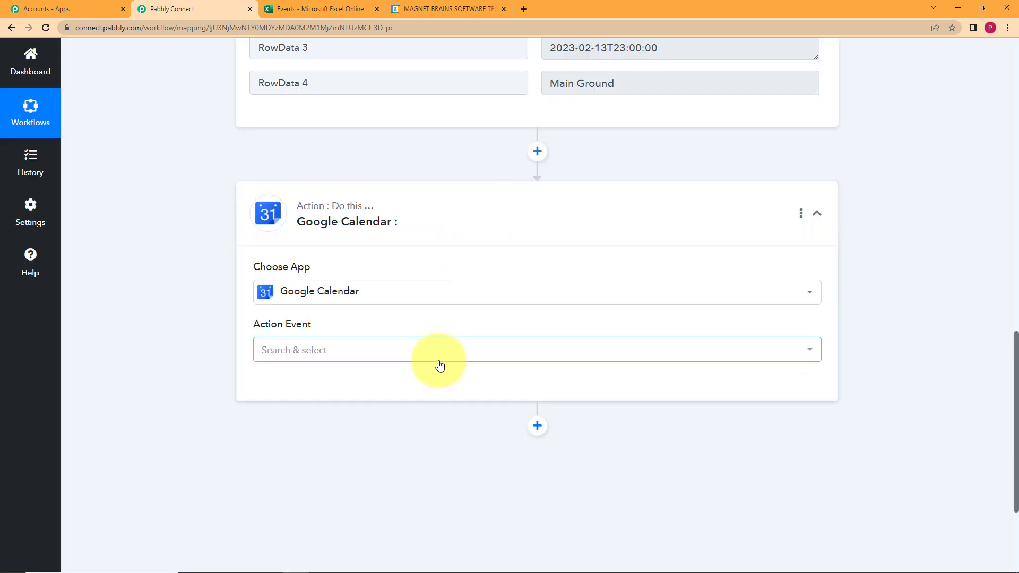
click(427, 354)
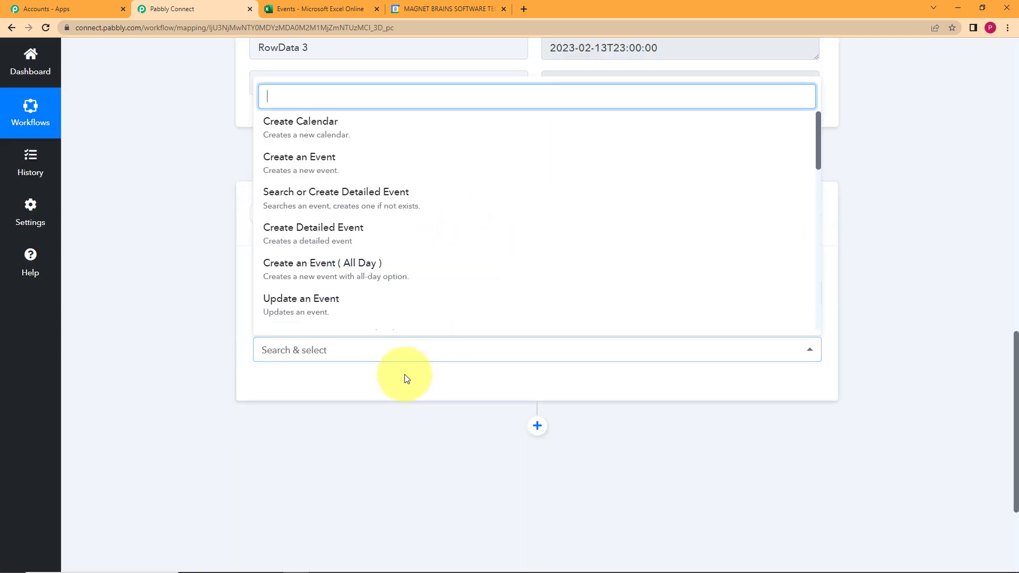
click(321, 166)
scroll(340, 334, up, 9)
scroll(581, 416, down, 2)
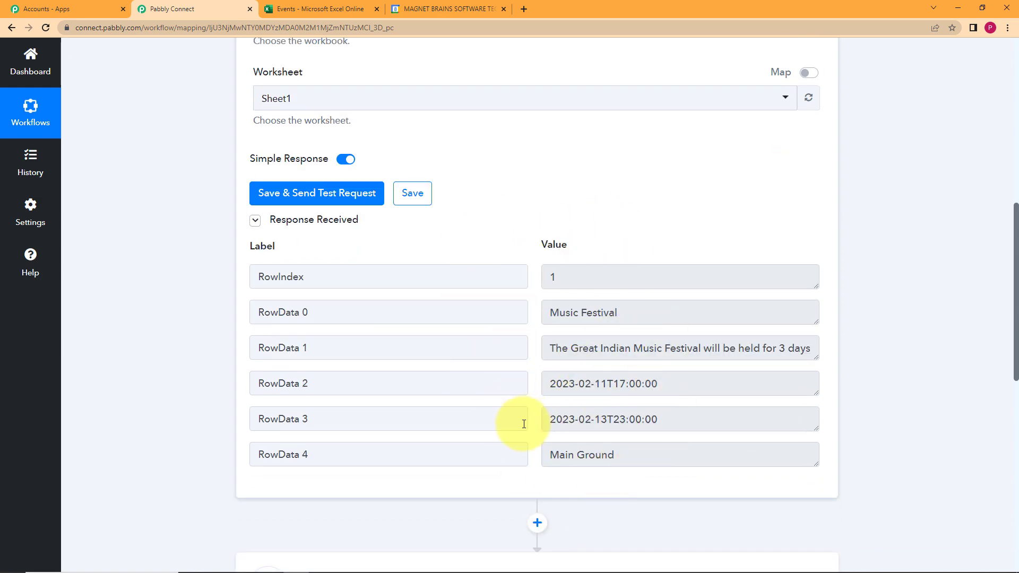
scroll(485, 371, down, 5)
scroll(345, 409, down, 2)
scroll(336, 422, down, 2)
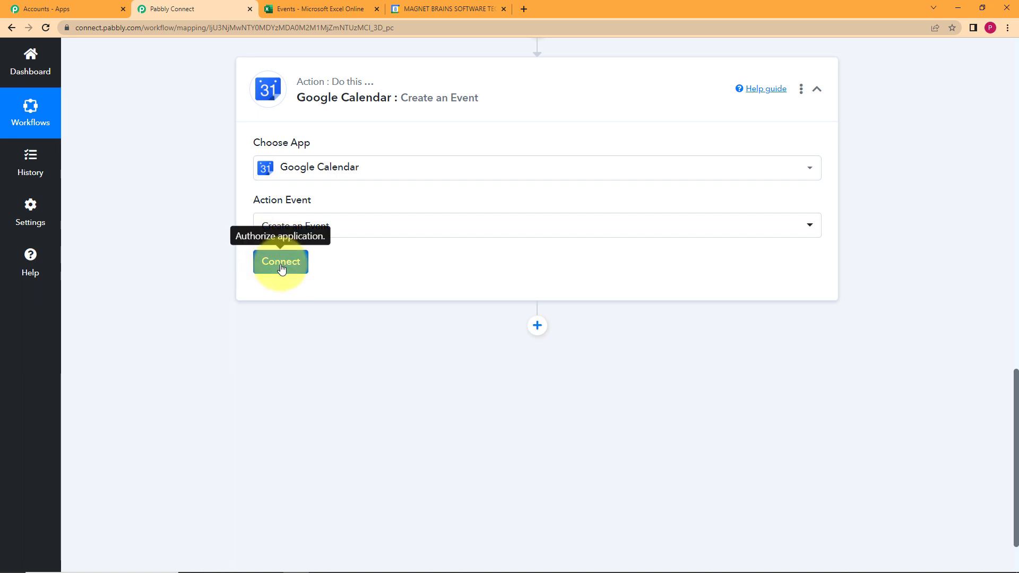
Add a new Google Calendar connection by signing in with Google and allowing calendar access
click(453, 5)
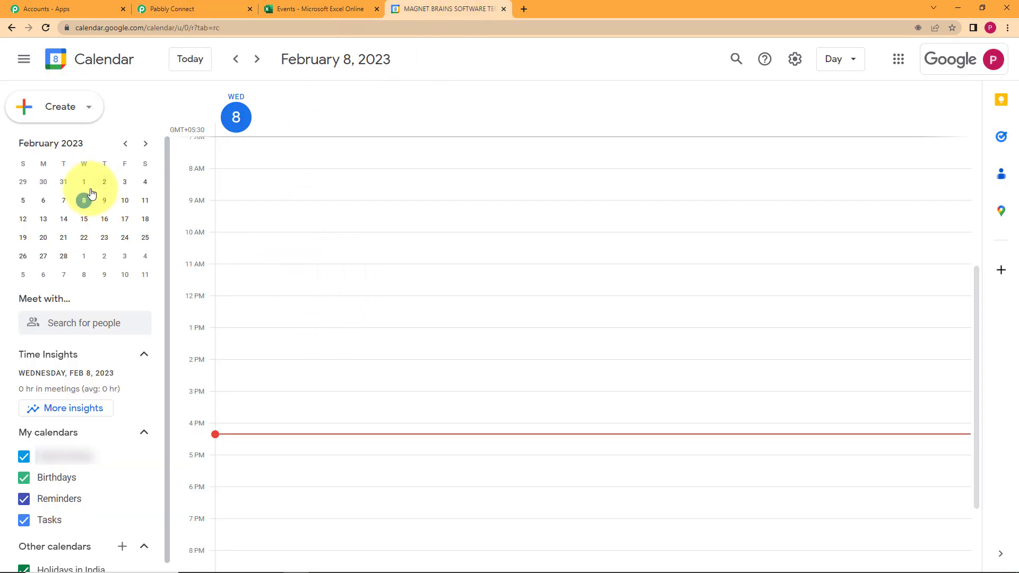
click(217, 5)
click(289, 262)
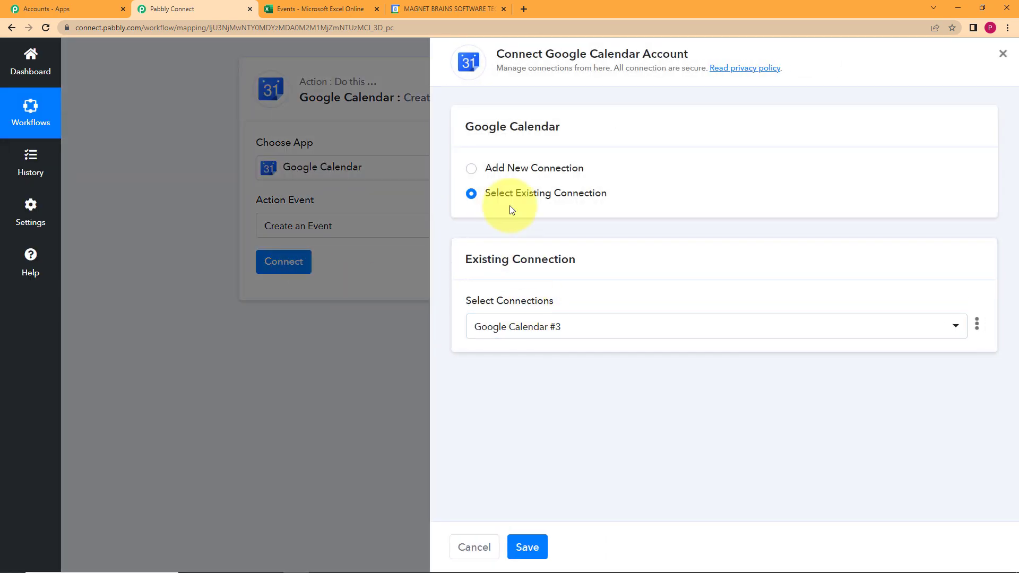
click(504, 168)
click(535, 320)
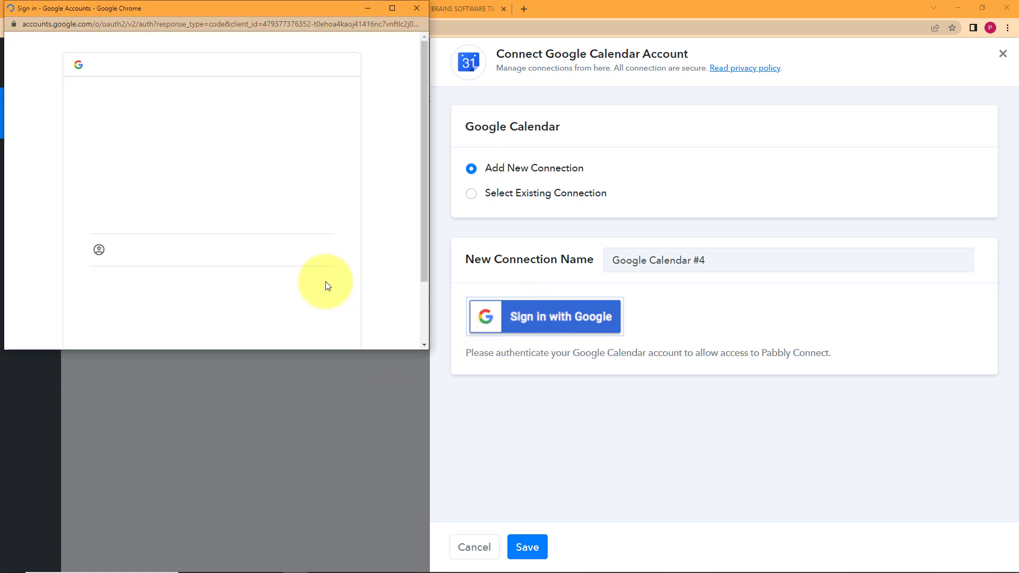
scroll(275, 202, down, 1)
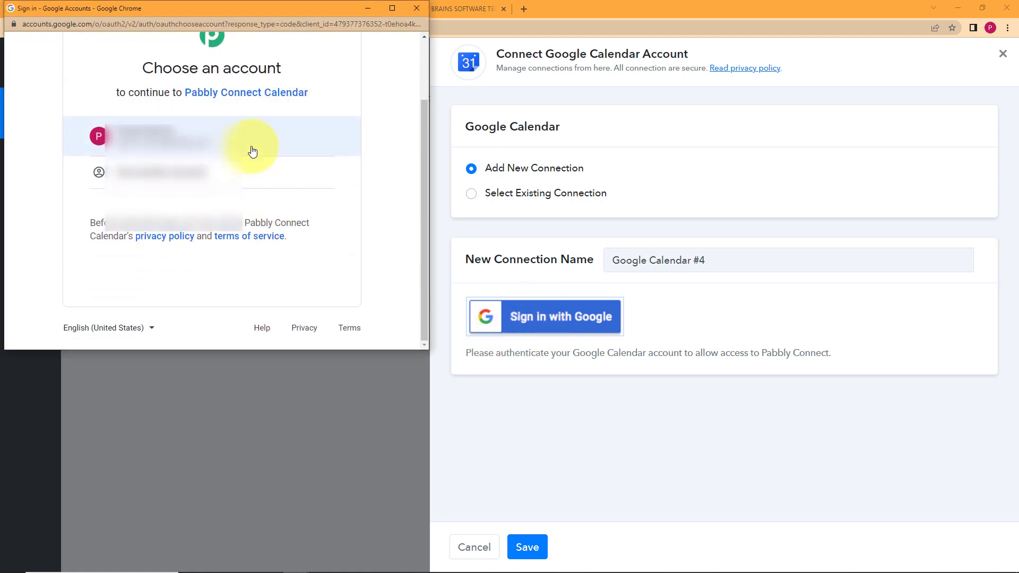
click(233, 159)
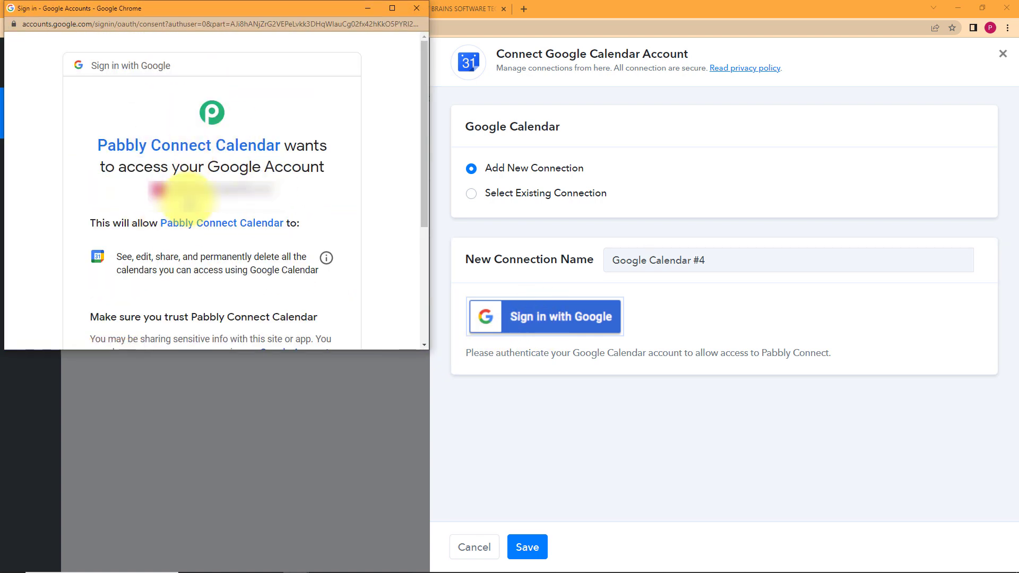
scroll(200, 226, down, 3)
click(251, 248)
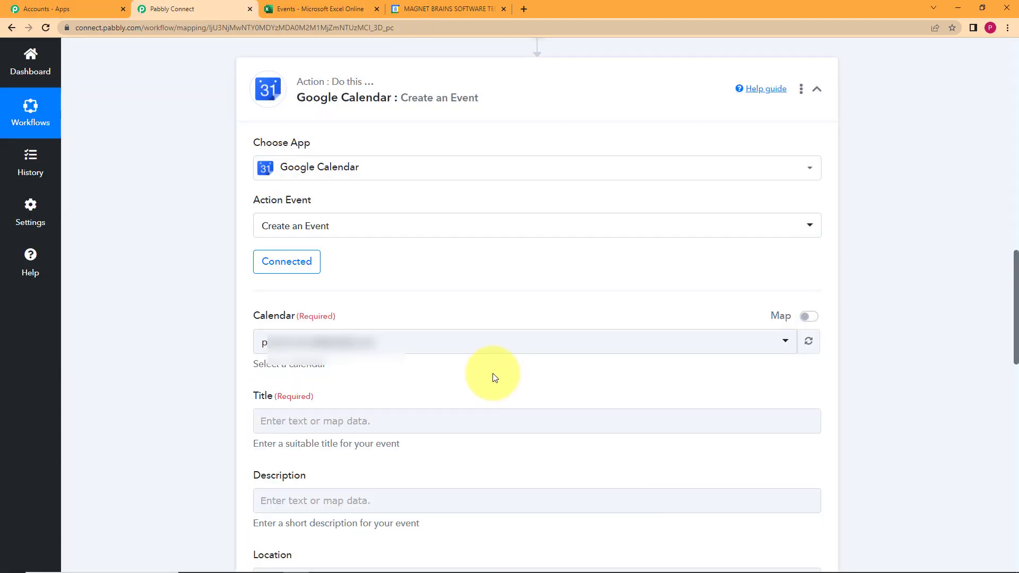
Find the Title field and the Music Festival value in the Excel trigger's response
scroll(413, 377, down, 2)
scroll(414, 377, down, 4)
scroll(209, 209, up, 2)
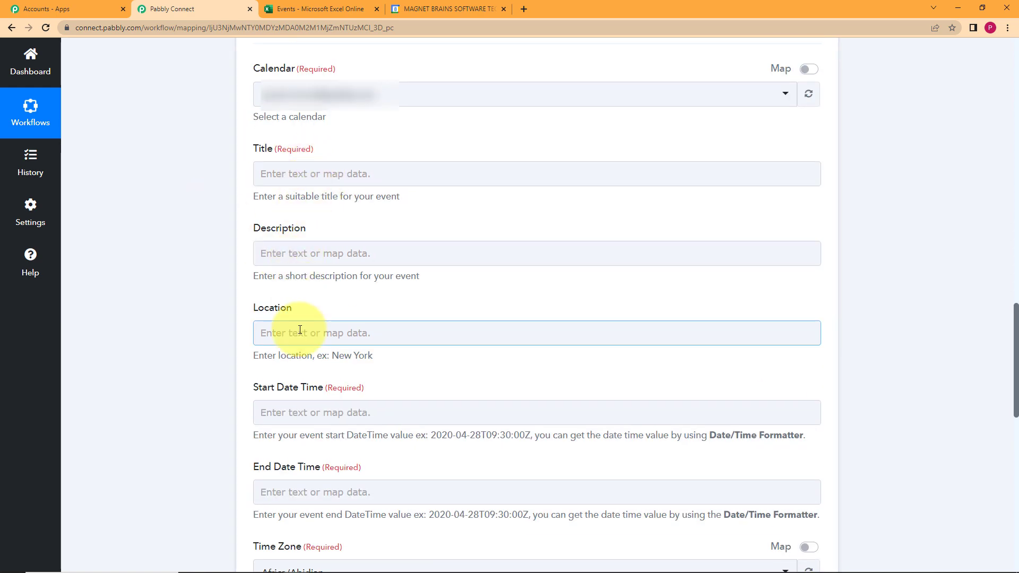
scroll(308, 390, down, 2)
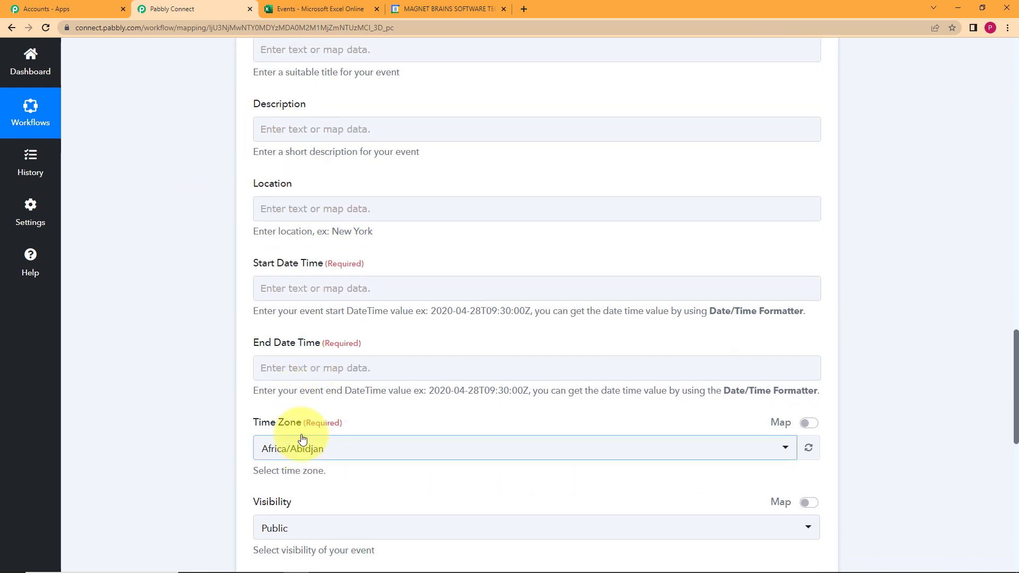
scroll(305, 422, up, 4)
click(306, 291)
scroll(205, 329, up, 12)
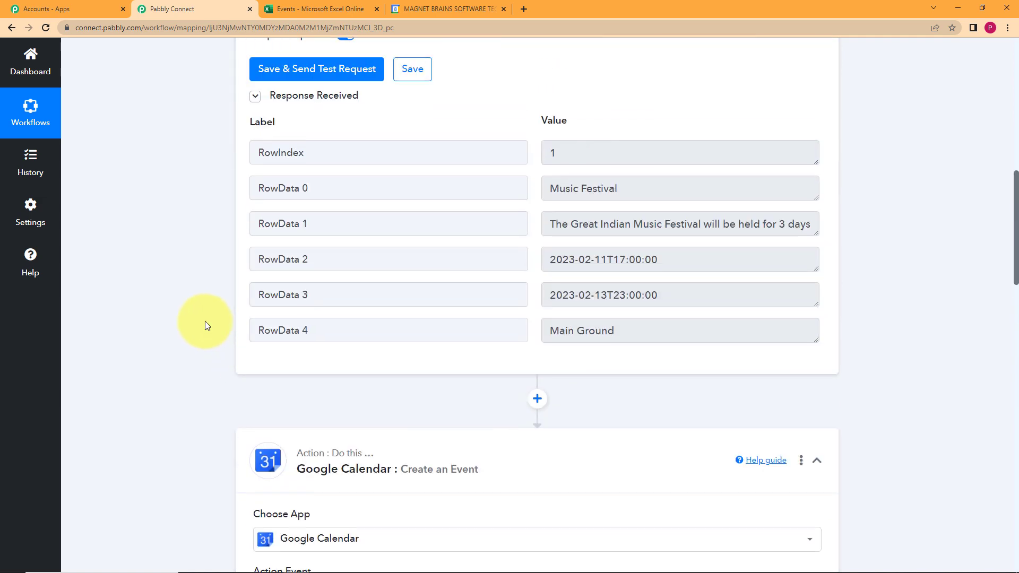
scroll(259, 386, down, 4)
scroll(259, 386, down, 6)
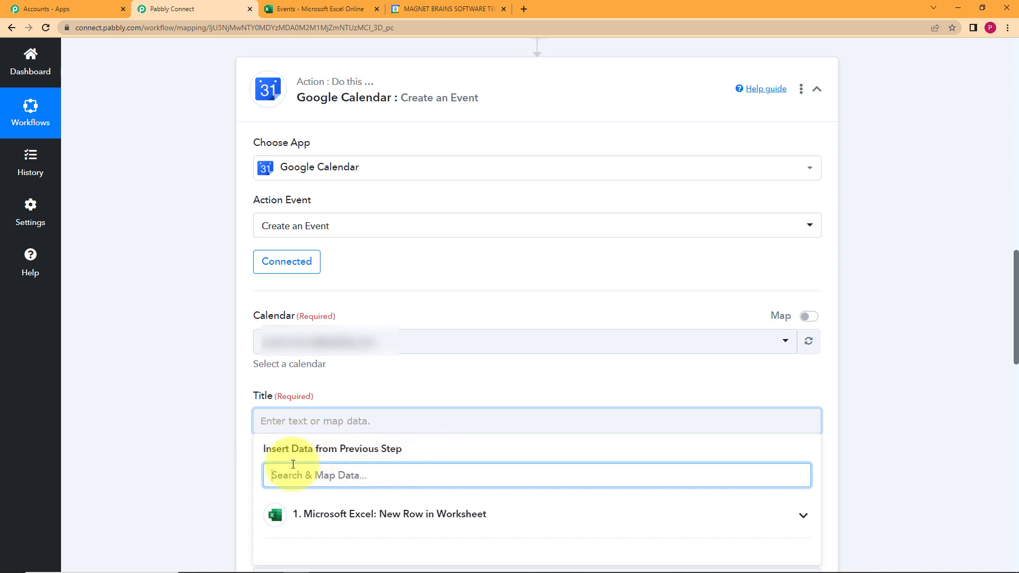
scroll(292, 441, down, 5)
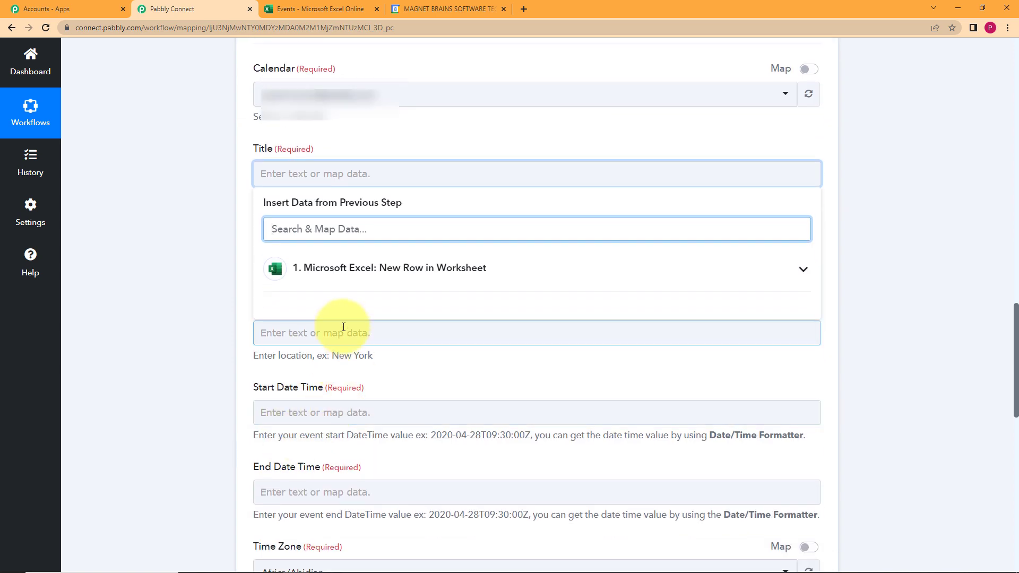
scroll(340, 329, up, 15)
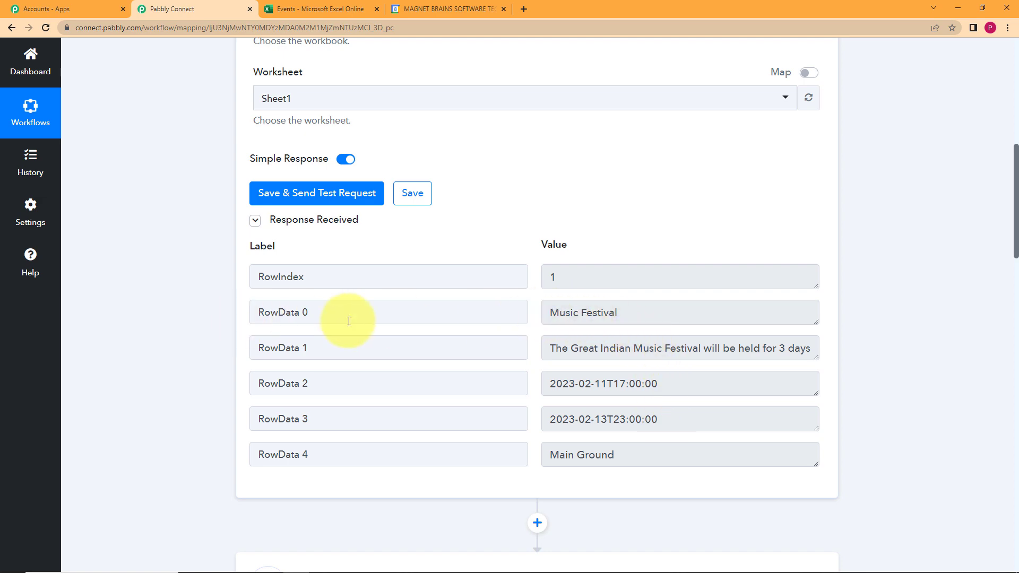
click(547, 318)
drag(547, 319, 646, 318)
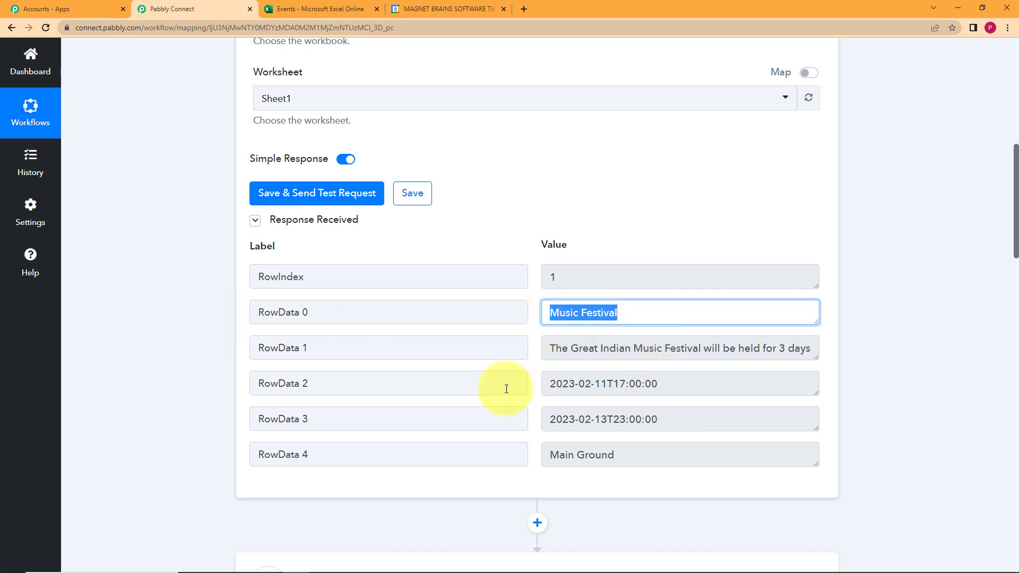
scroll(502, 383, down, 7)
scroll(382, 375, down, 2)
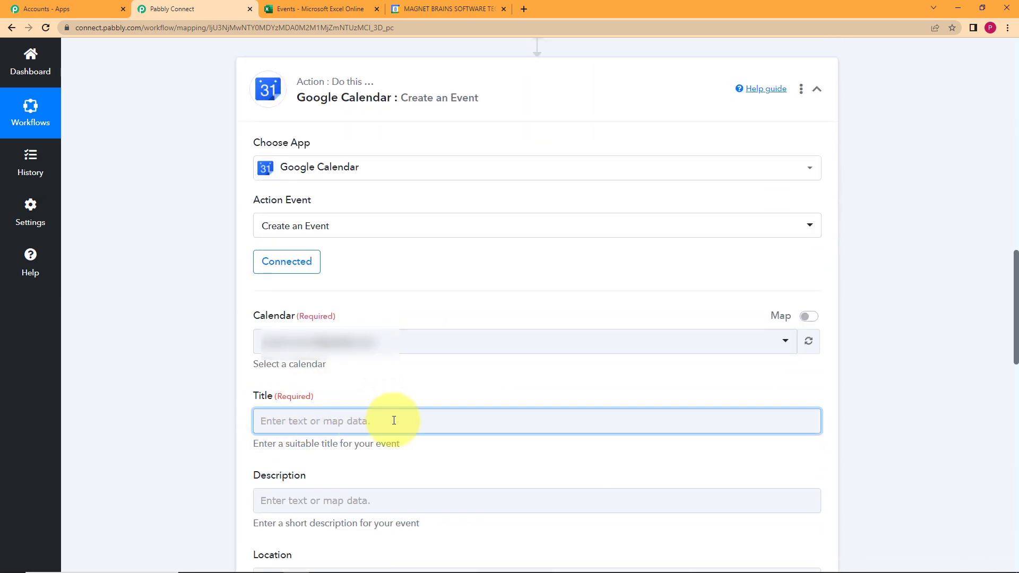
Map the event Title to the Excel row's Music Festival value
click(411, 422)
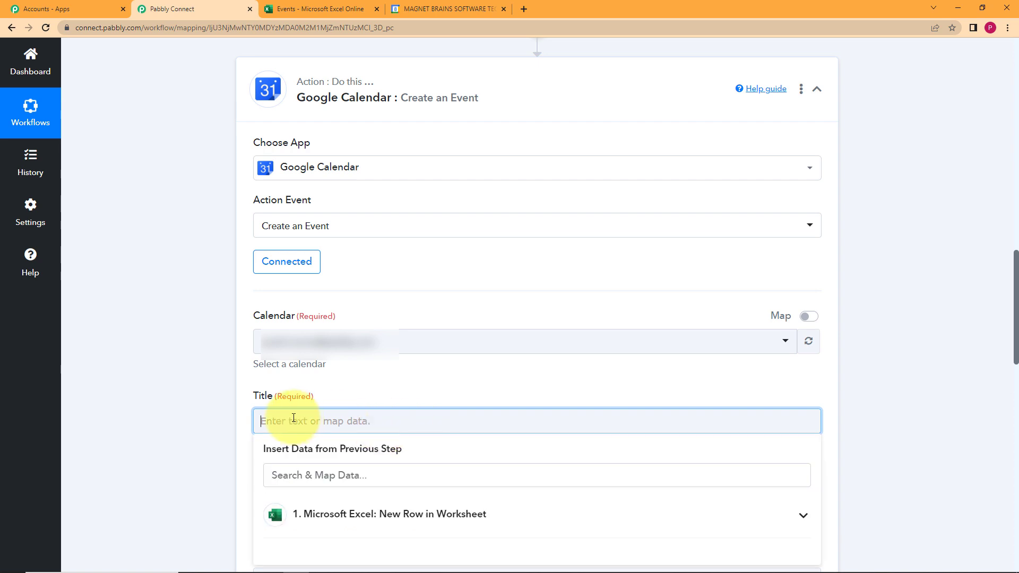
scroll(295, 416, down, 2)
click(281, 344)
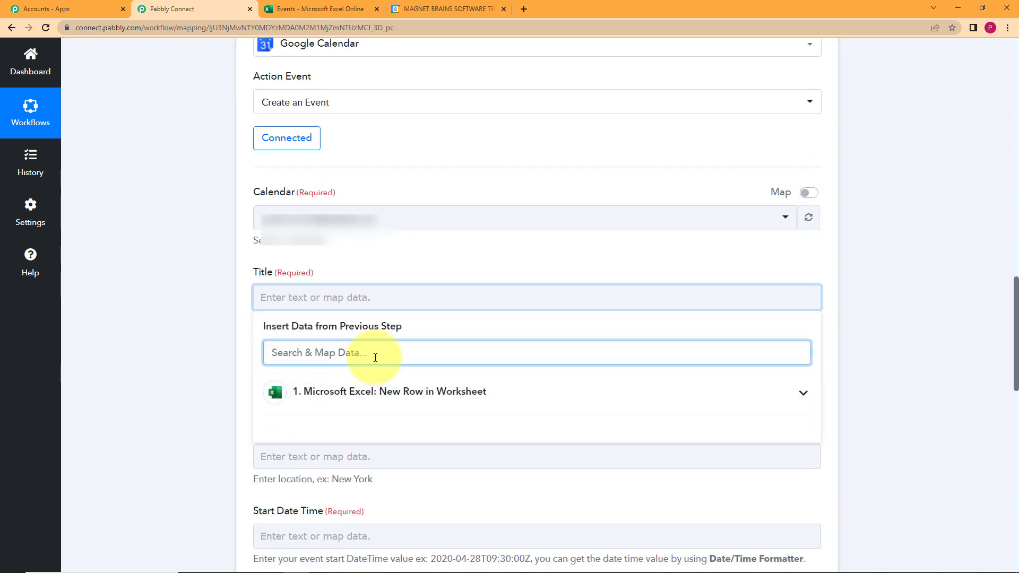
click(374, 393)
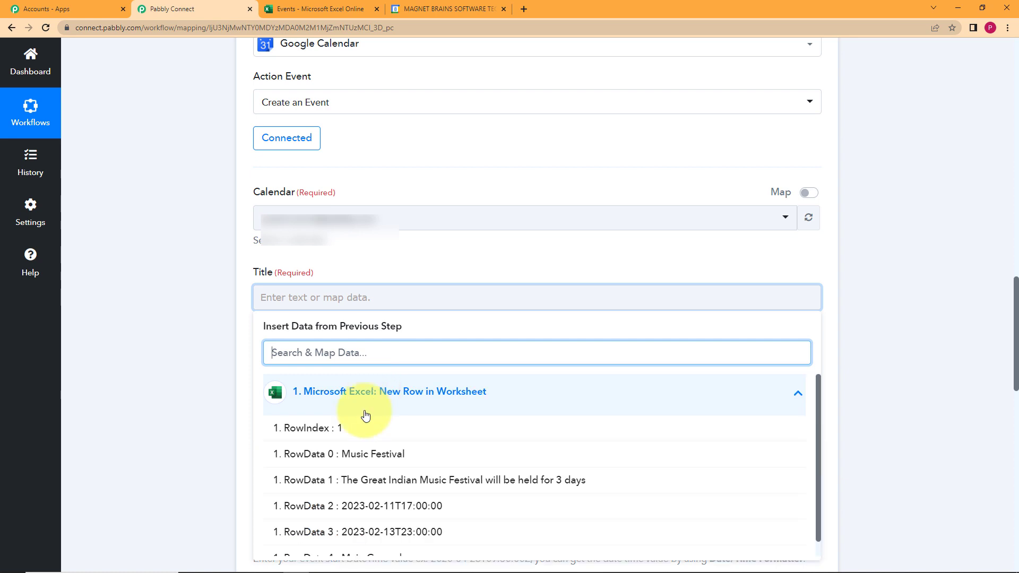
click(350, 456)
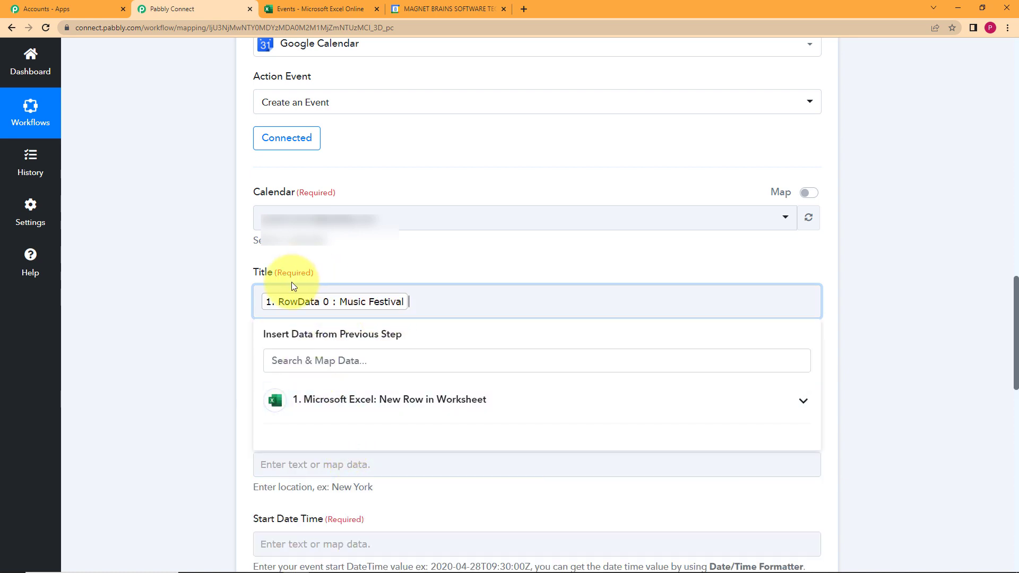
click(233, 304)
Map the event Description to the Excel row's festival description text
click(296, 385)
click(326, 439)
click(395, 466)
scroll(390, 392, down, 5)
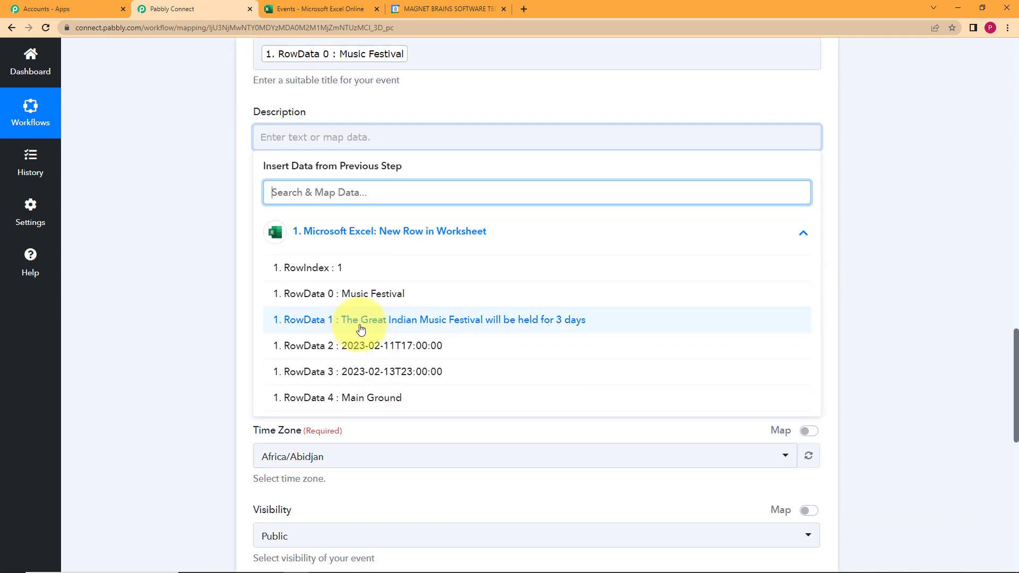
click(538, 324)
click(206, 345)
Map the event Location to the Excel row's Main Ground value
click(298, 221)
click(329, 321)
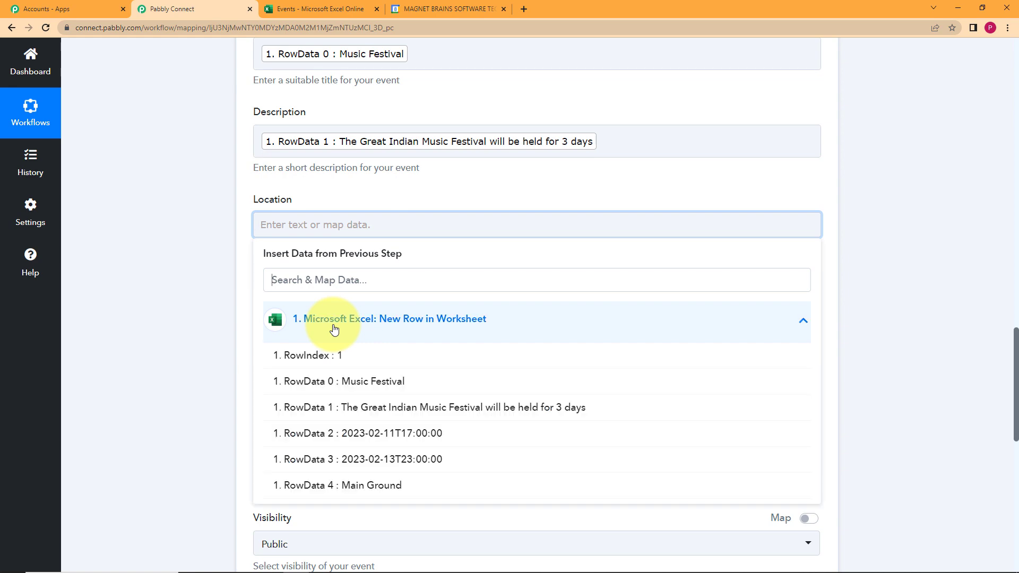
scroll(381, 391, down, 2)
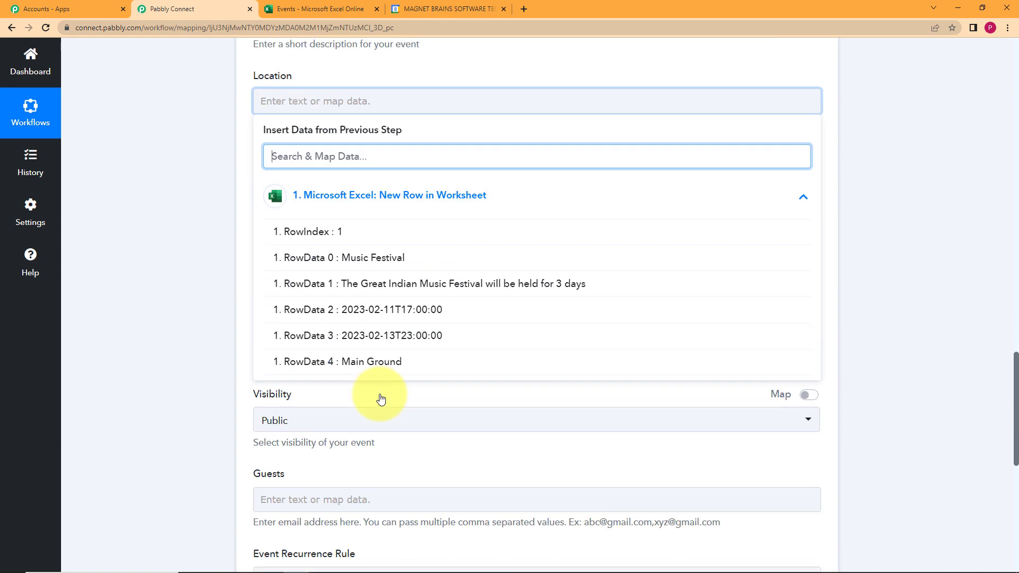
click(362, 364)
click(189, 374)
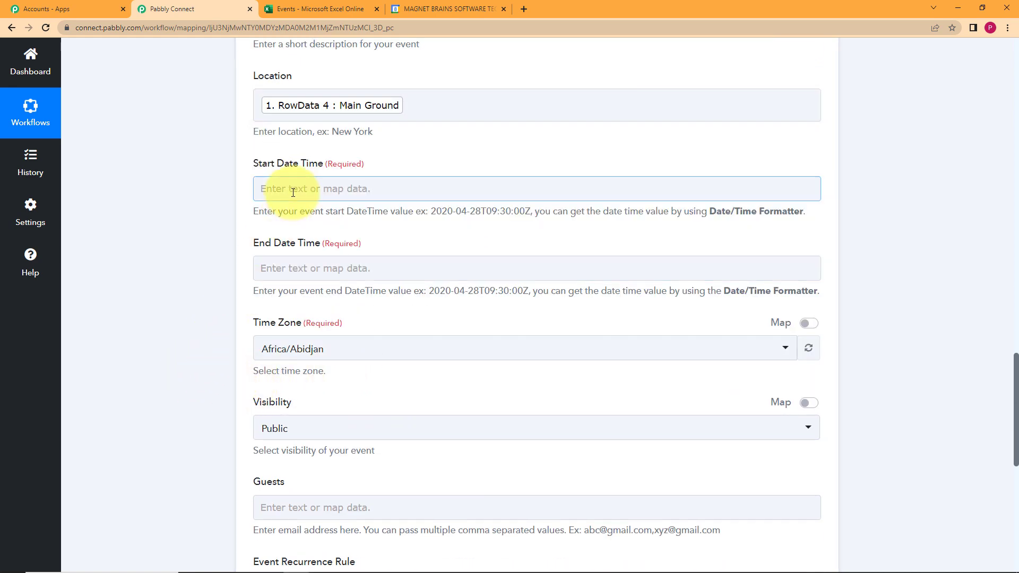
Map Start and End Date Time to RowData 2 (2023-02-11T17:00:00) and RowData 3 (2023-02-13T23:00:00)
click(302, 187)
click(325, 286)
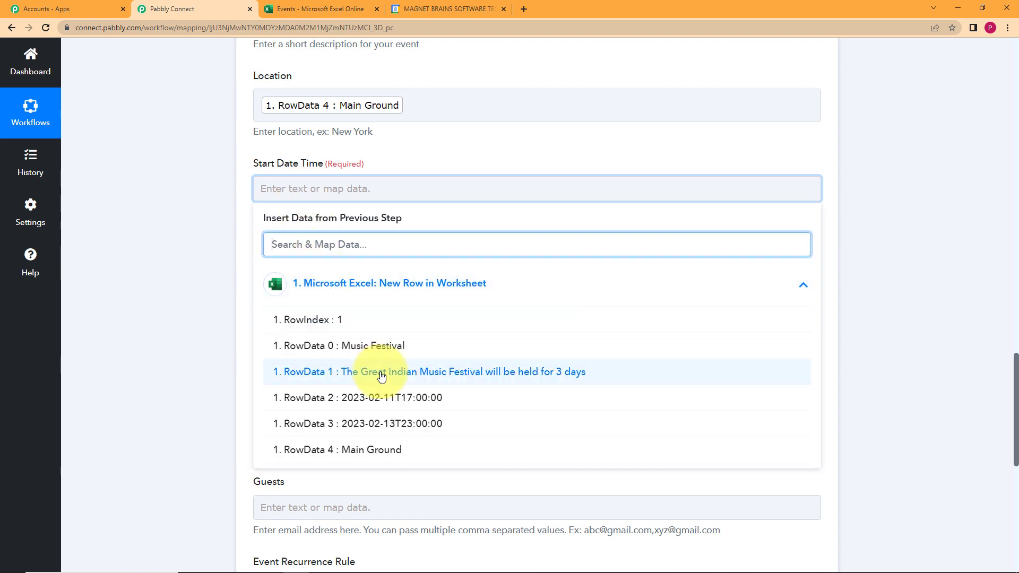
click(385, 404)
click(155, 364)
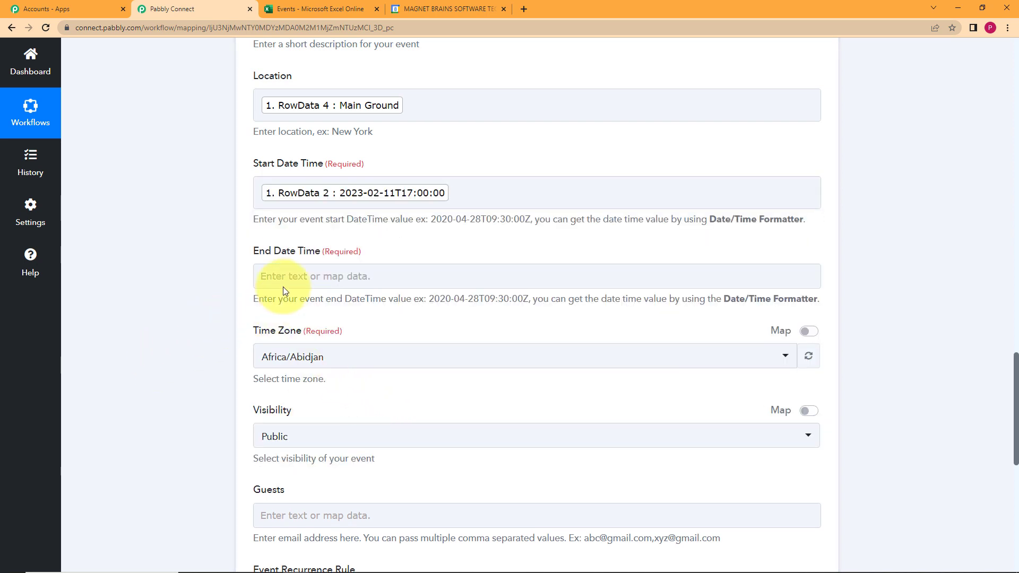
click(286, 277)
click(443, 371)
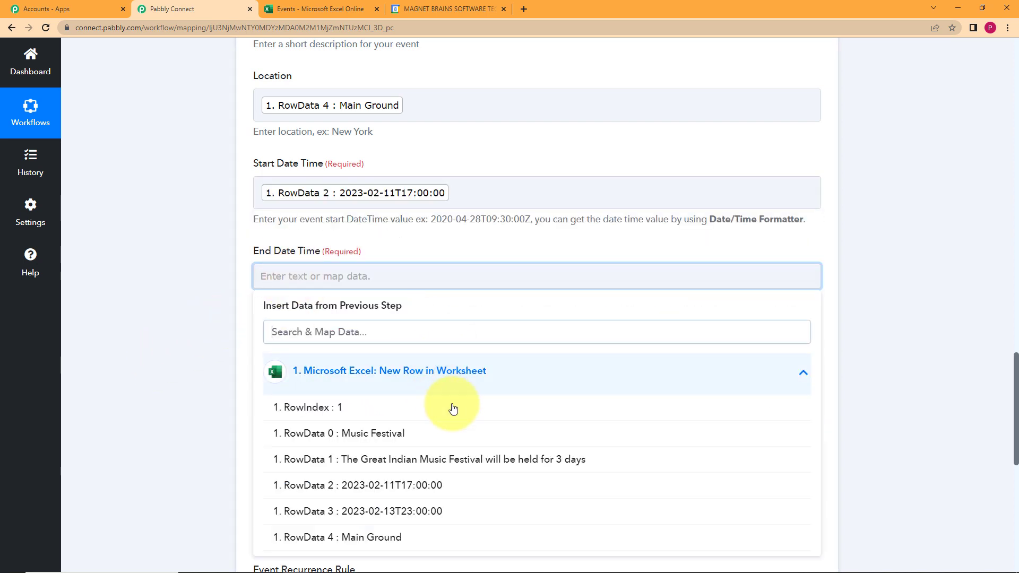
click(449, 510)
click(221, 375)
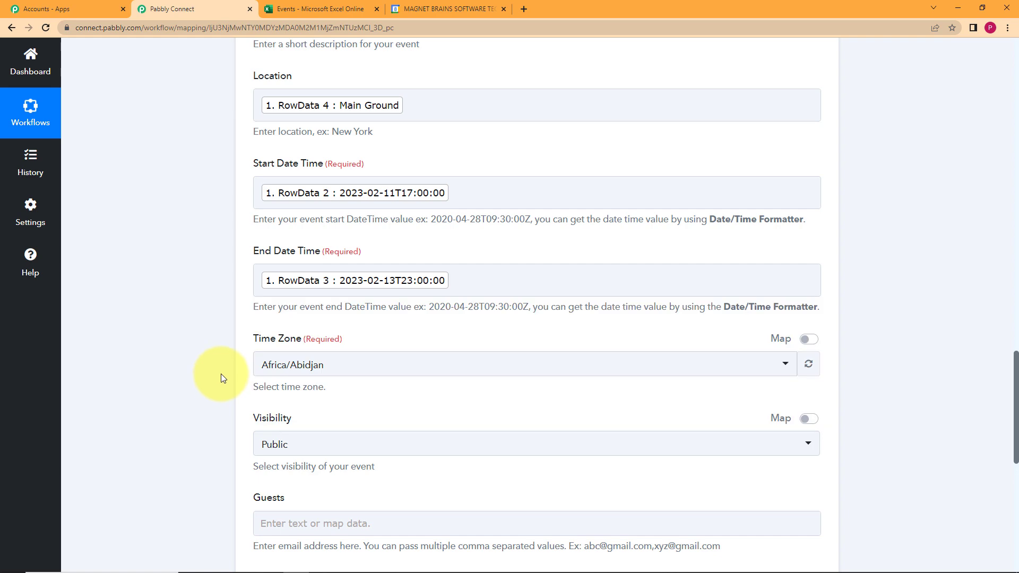
Set the event Time Zone to Asia/Kolkata
scroll(221, 374, down, 2)
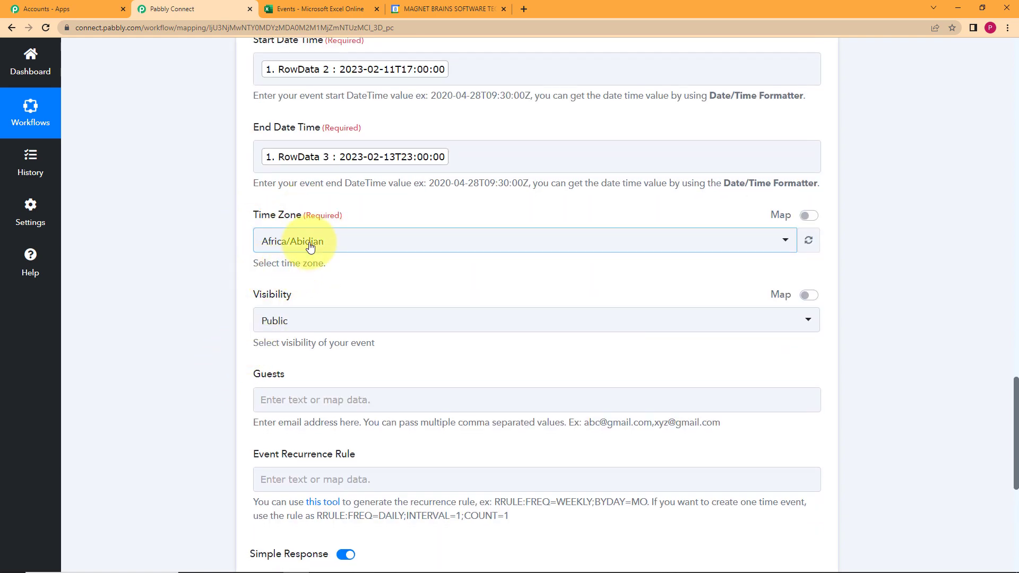
click(271, 249)
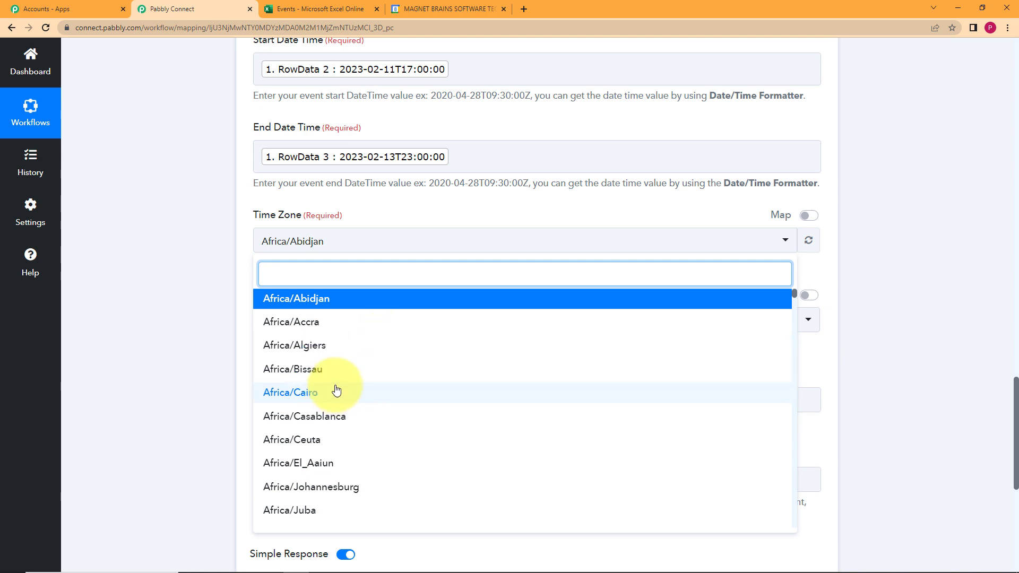
text(asia)
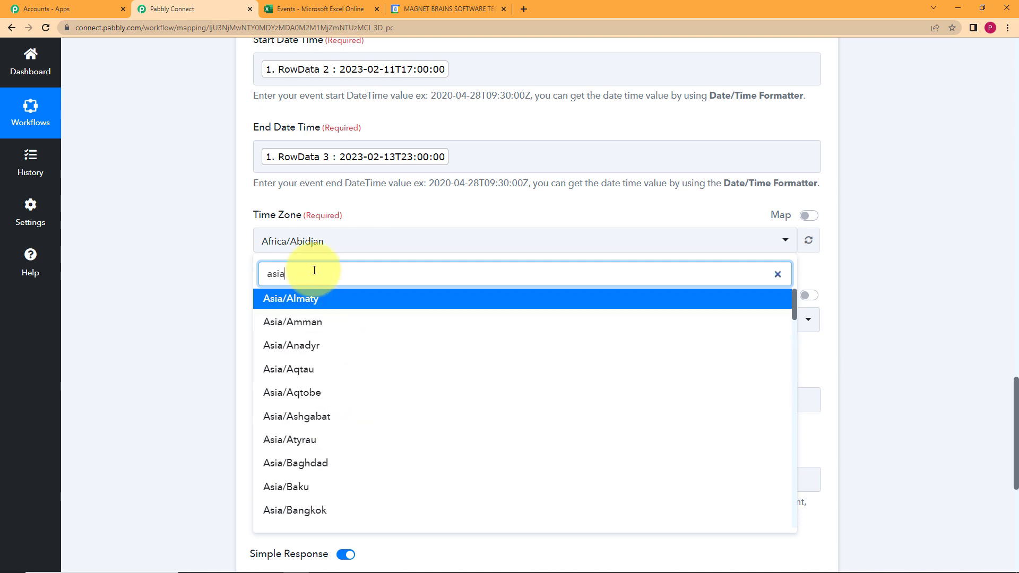
text(/kol)
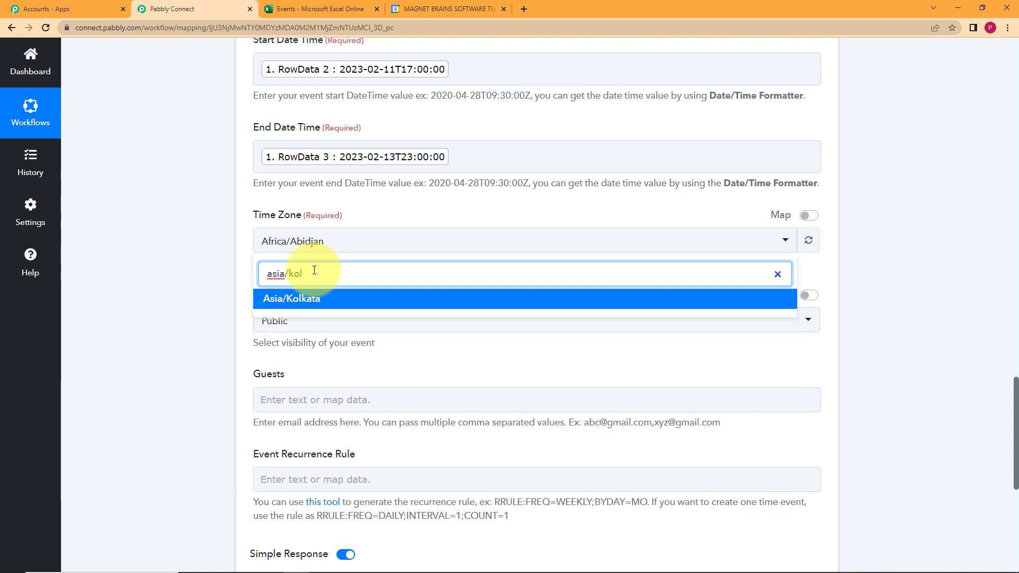
click(307, 299)
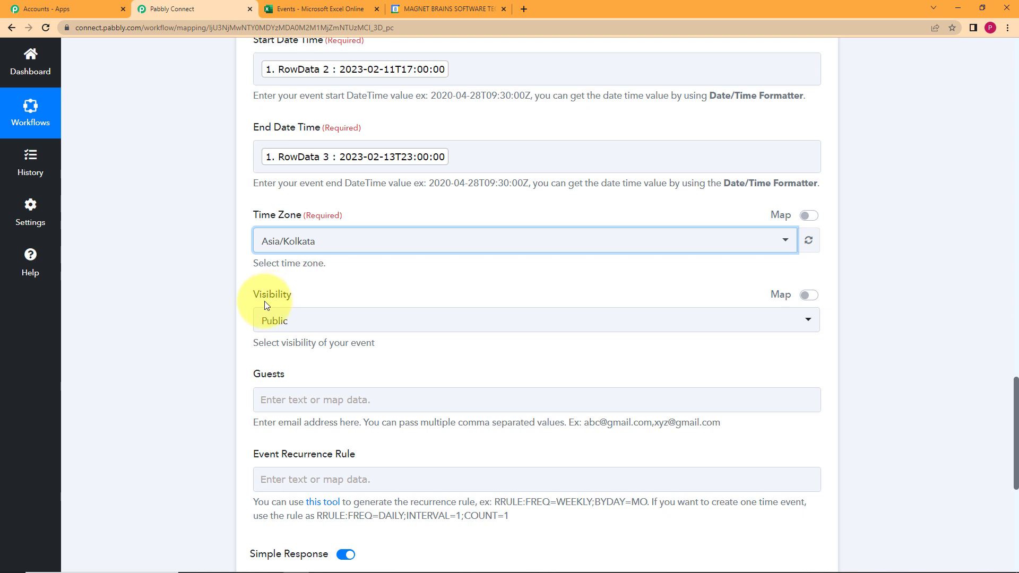
click(268, 320)
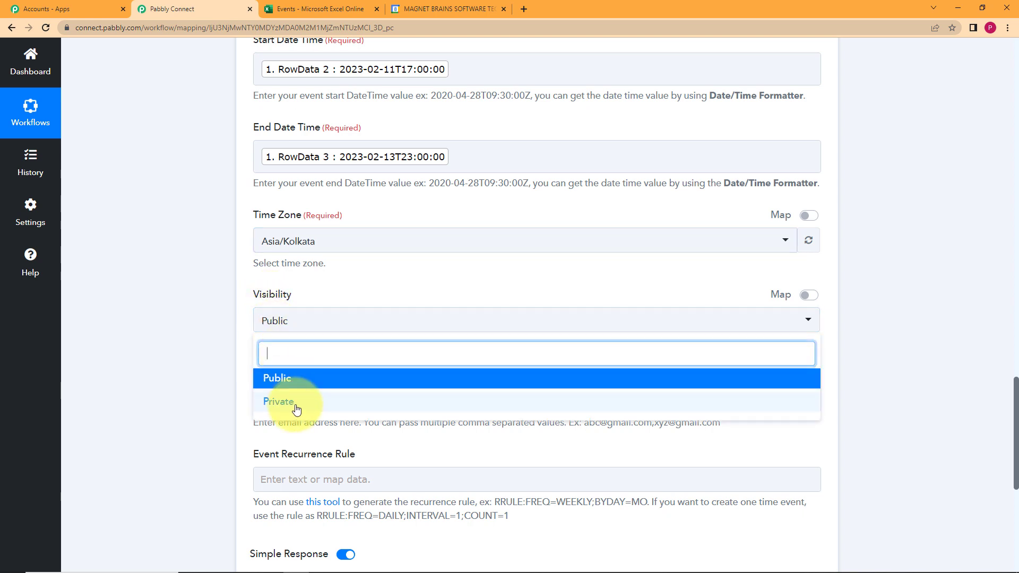
Keep Visibility as Public and send a test request to create the Music Festival event
click(279, 375)
click(239, 391)
scroll(265, 414, down, 2)
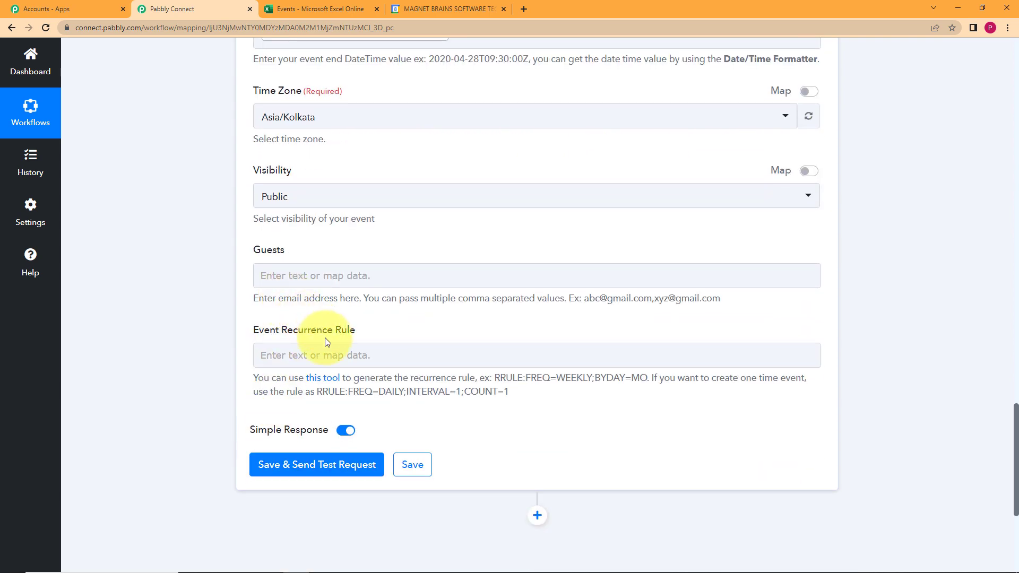
click(268, 353)
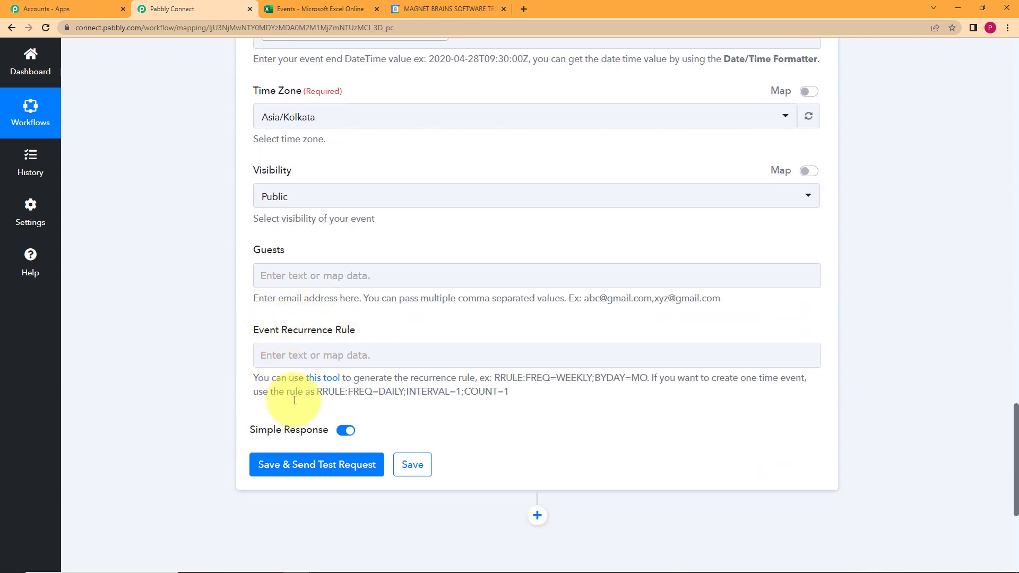
click(315, 473)
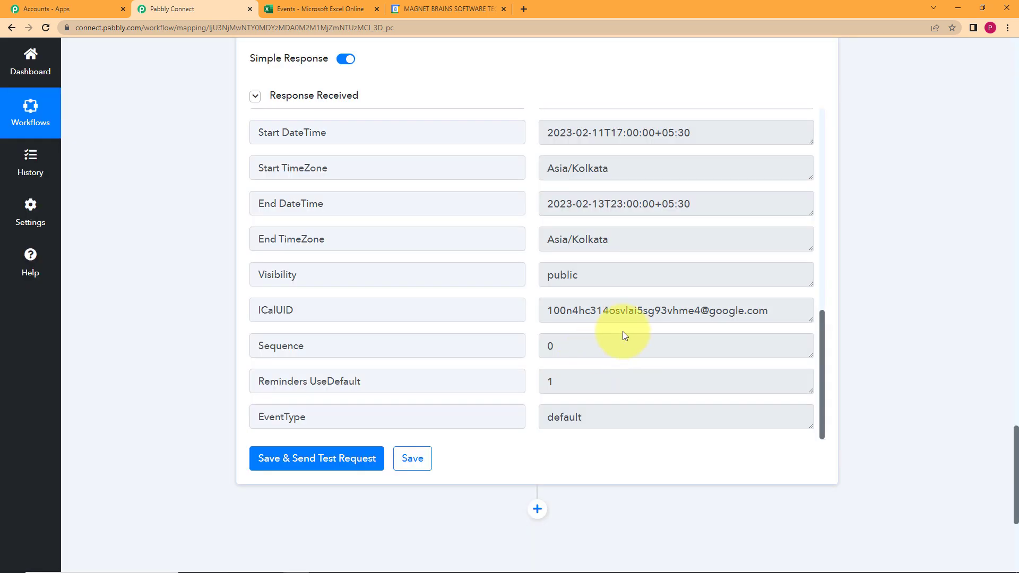
Review the confirmed event in the test response and save the workflow
scroll(622, 334, up, 6)
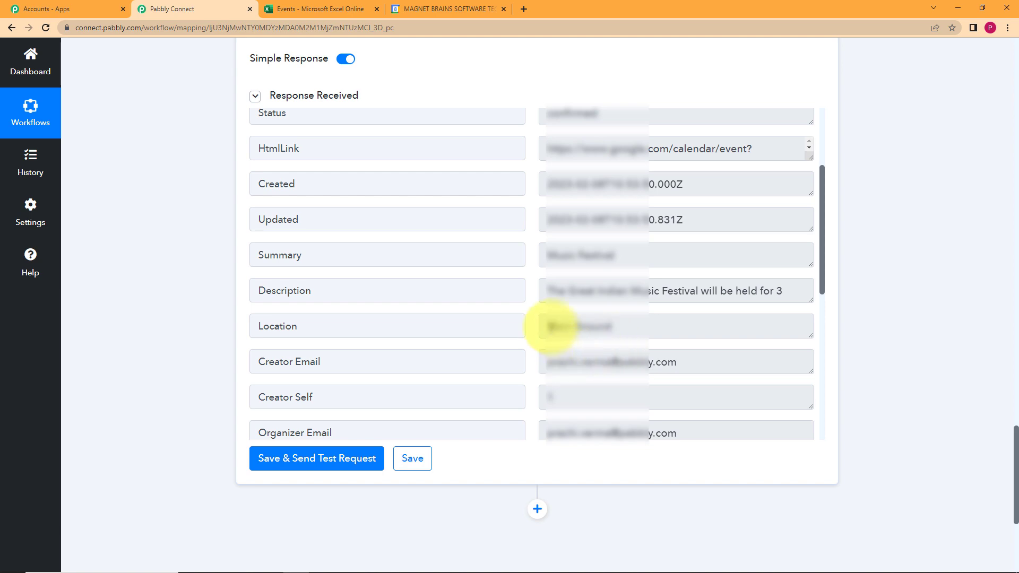
scroll(552, 326, up, 3)
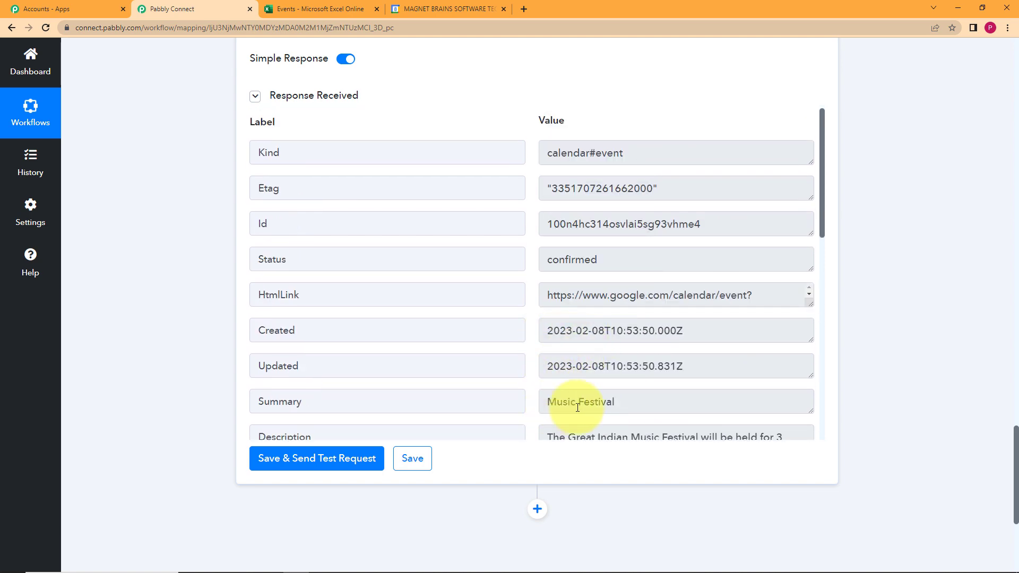
scroll(583, 371, down, 3)
scroll(713, 313, up, 3)
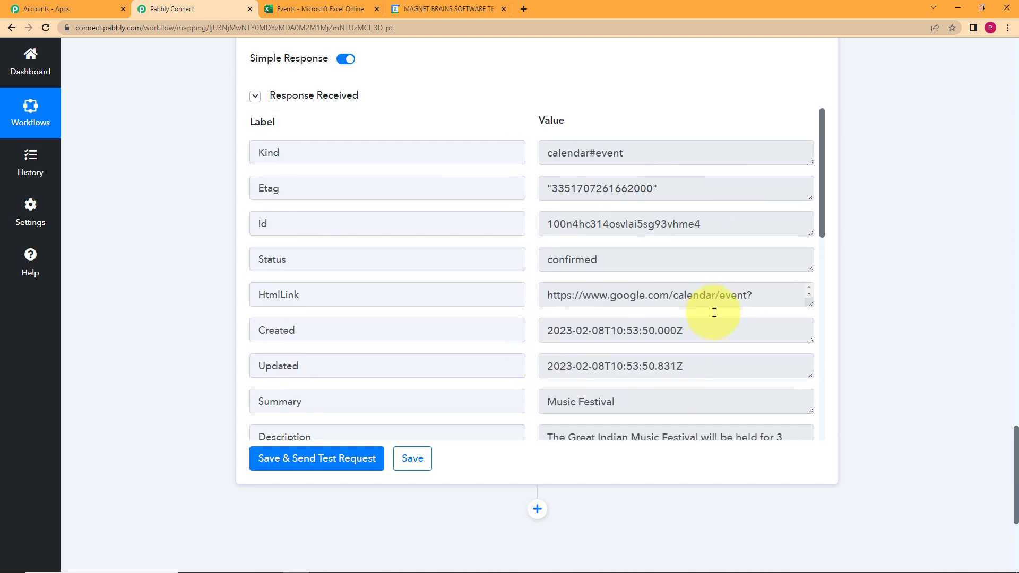
scroll(705, 316, up, 5)
scroll(444, 453, down, 4)
scroll(404, 438, down, 5)
click(415, 458)
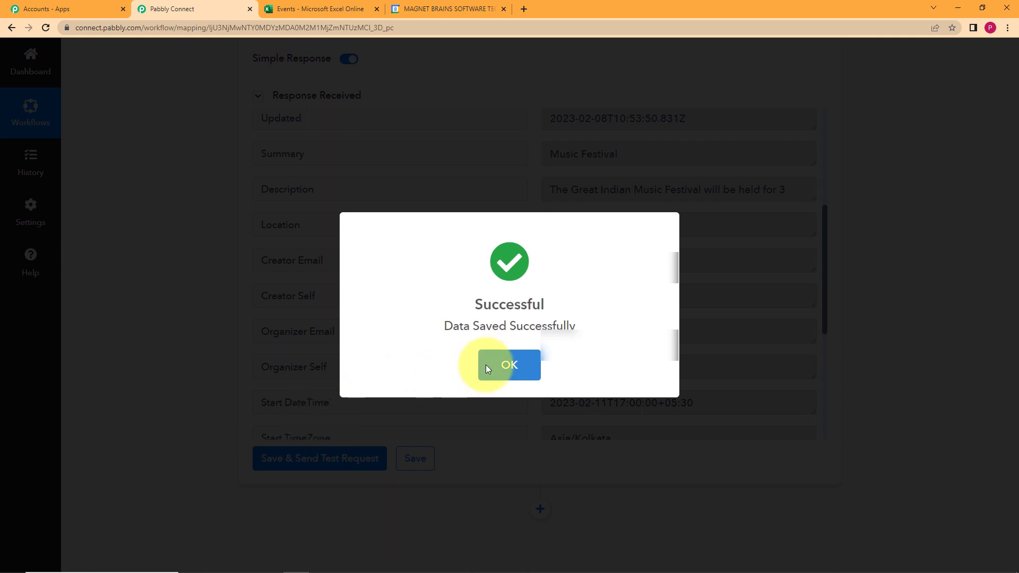
click(486, 364)
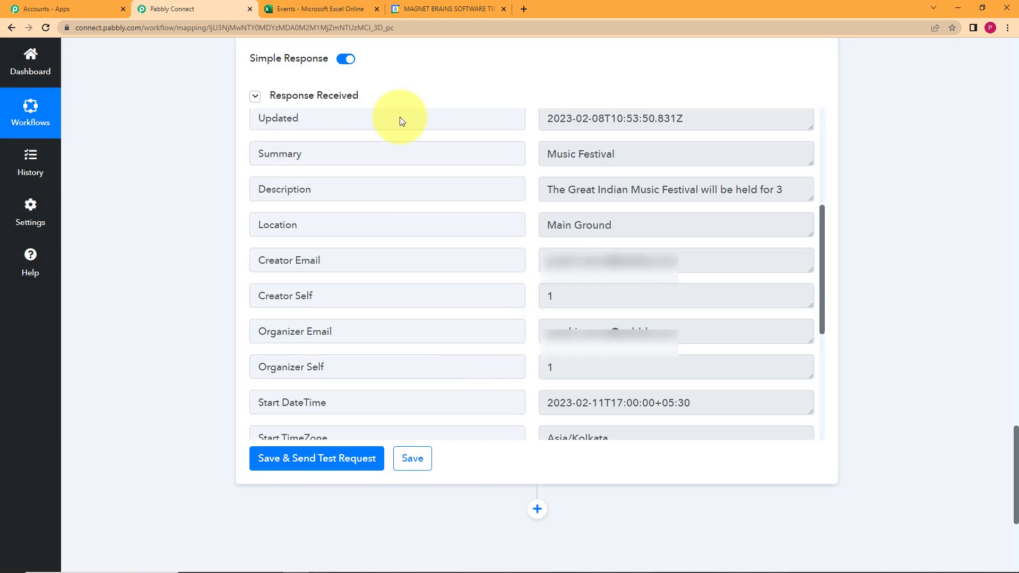
click(411, 9)
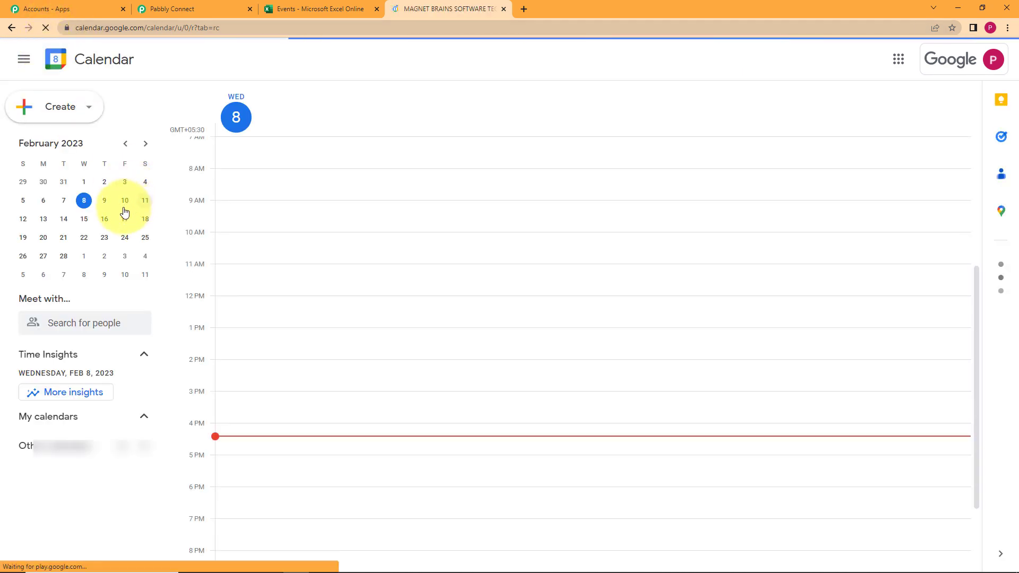
View February 11 and 13, 2023 to confirm the Music Festival event, then return to Excel
click(144, 200)
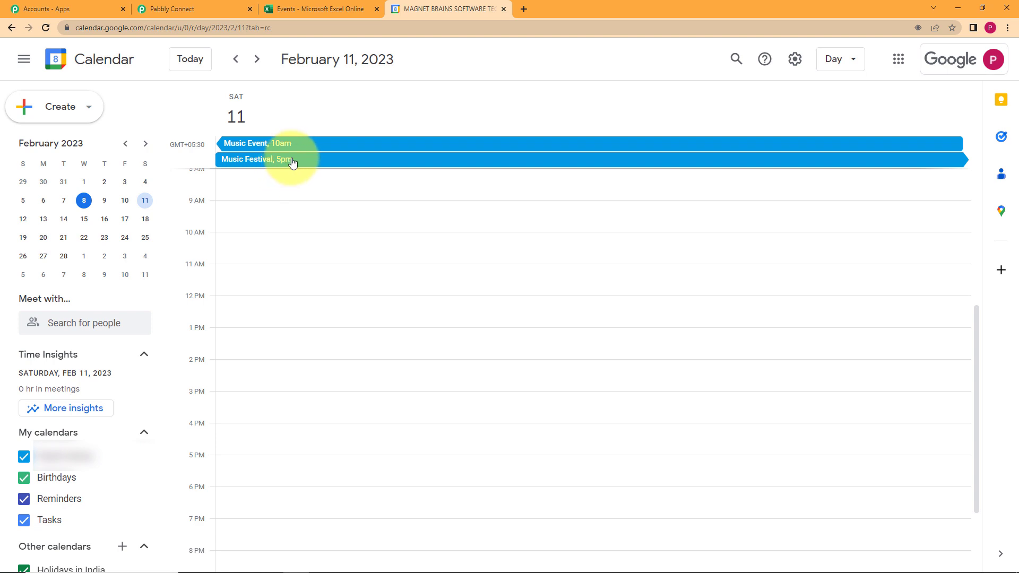
click(44, 219)
scroll(282, 164, up, 3)
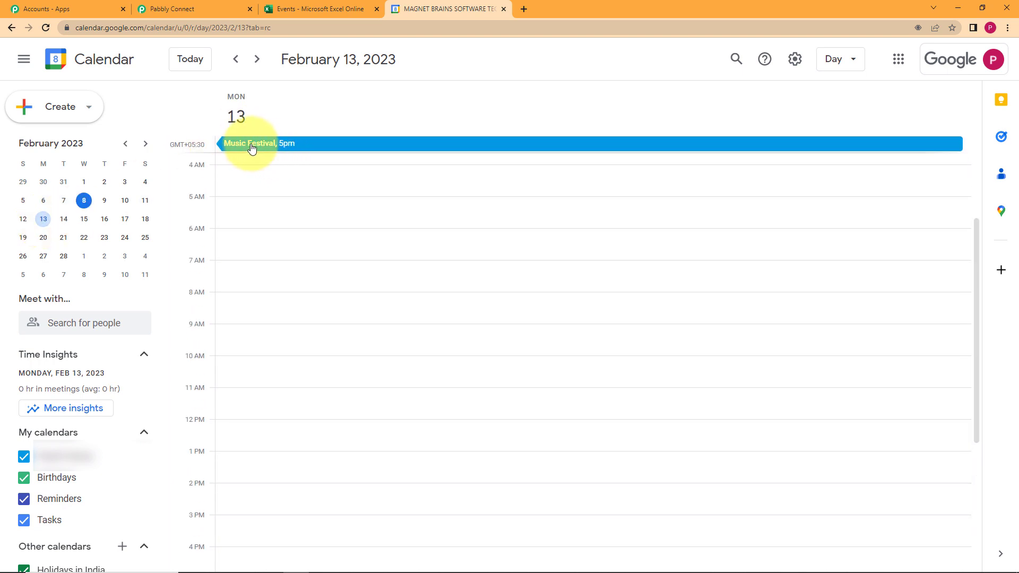
scroll(340, 186, up, 3)
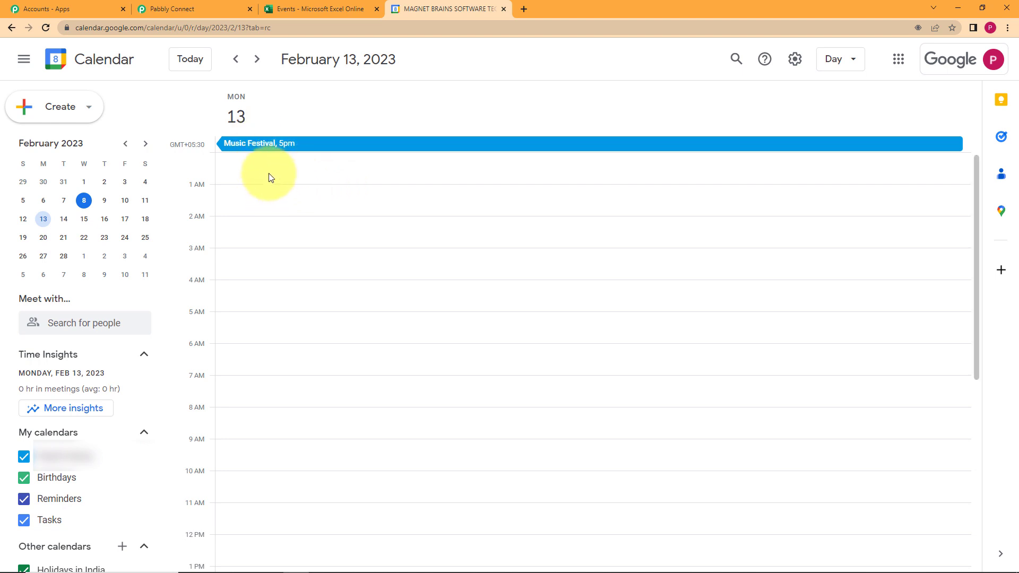
click(280, 5)
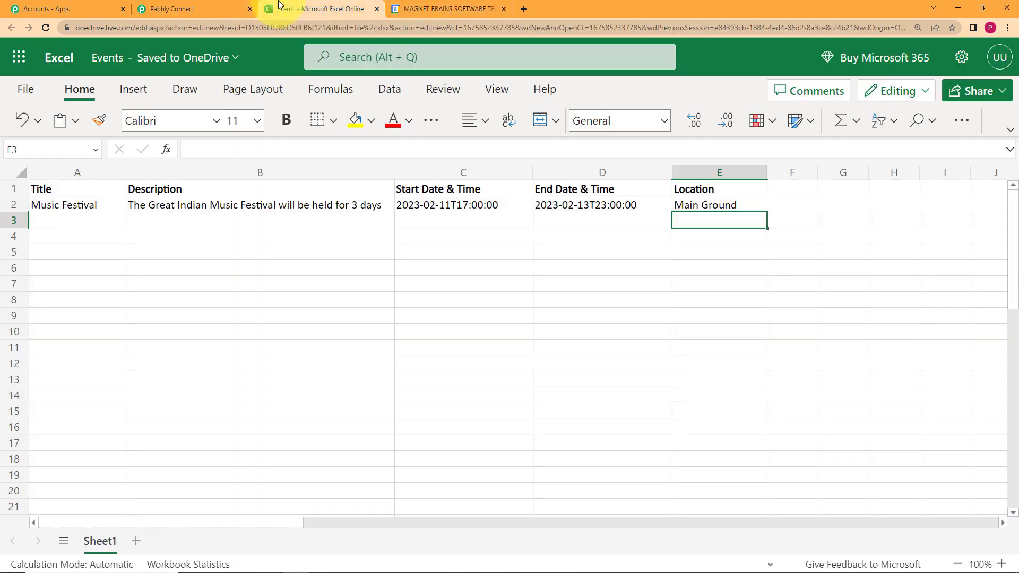
Compare the Events sheet's row with the Music Festival event on February 13
click(93, 225)
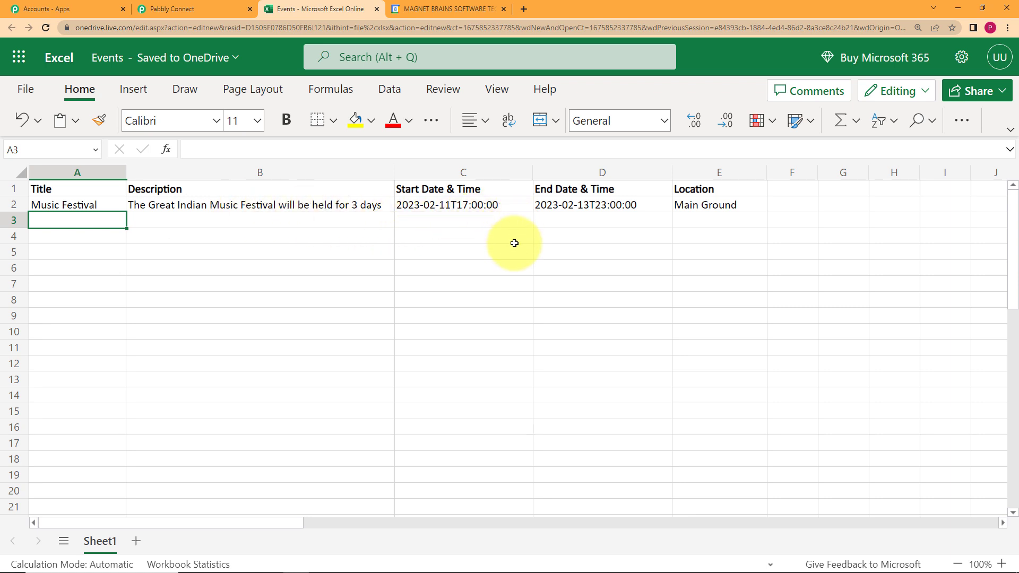
click(445, 5)
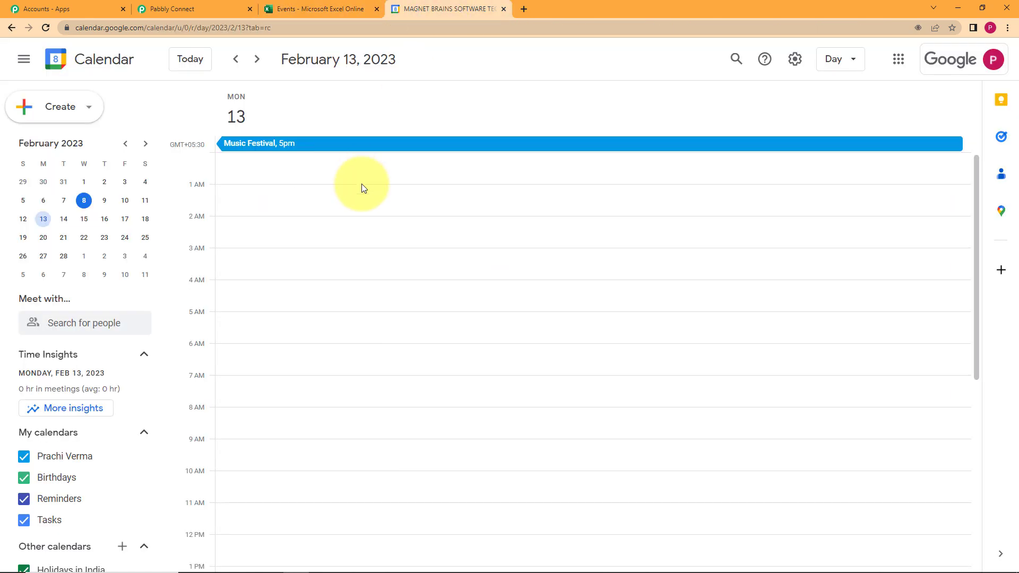
click(319, 8)
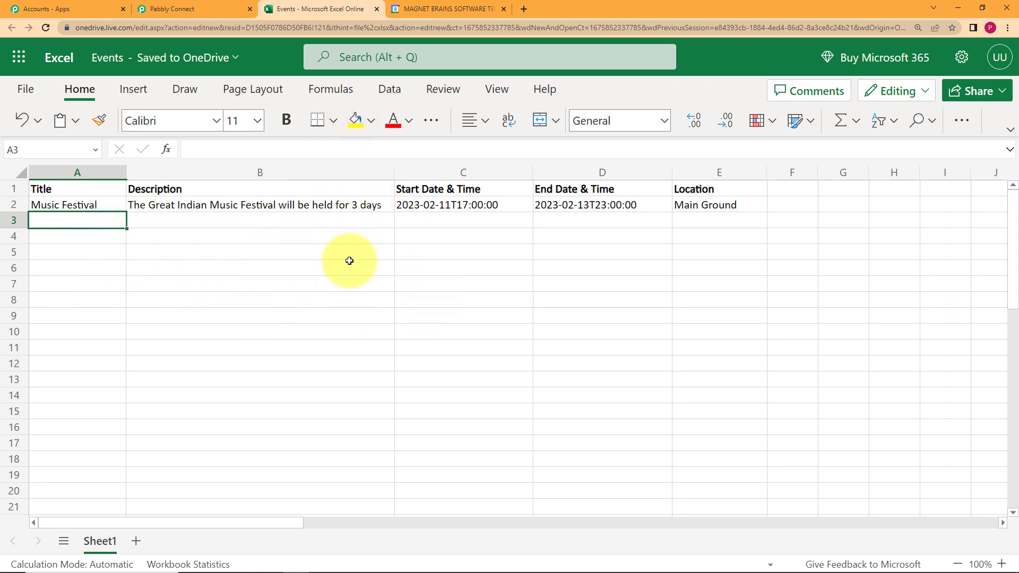
click(446, 9)
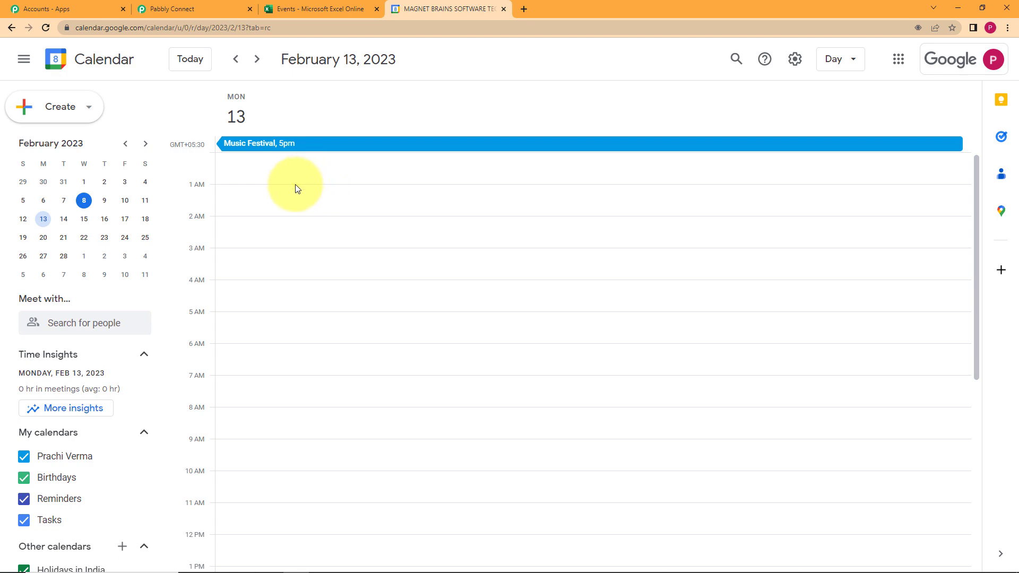
click(188, 6)
Collapse and re-expand the Microsoft Excel trigger and Google Calendar action steps
scroll(469, 289, up, 5)
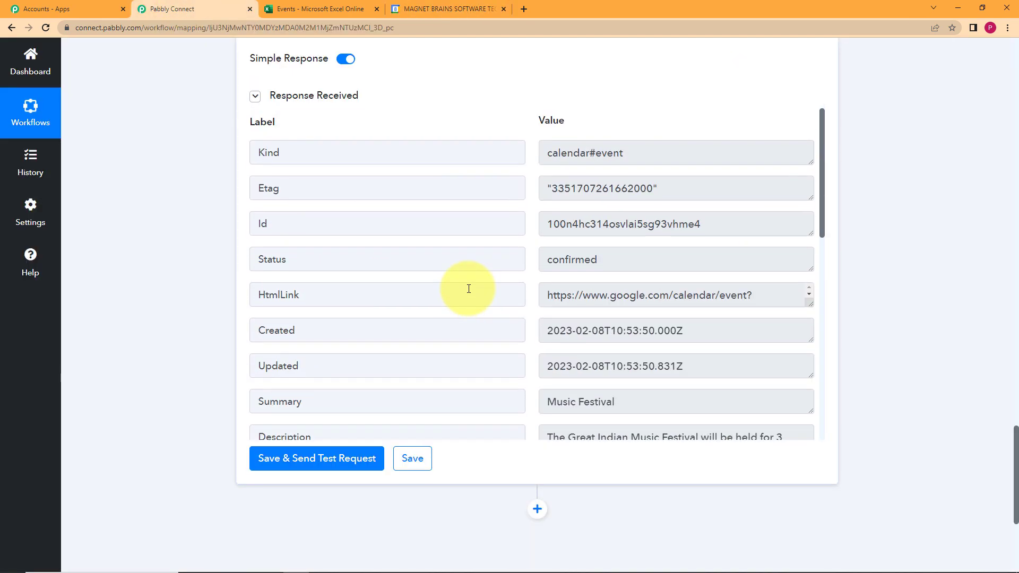
scroll(963, 271, up, 20)
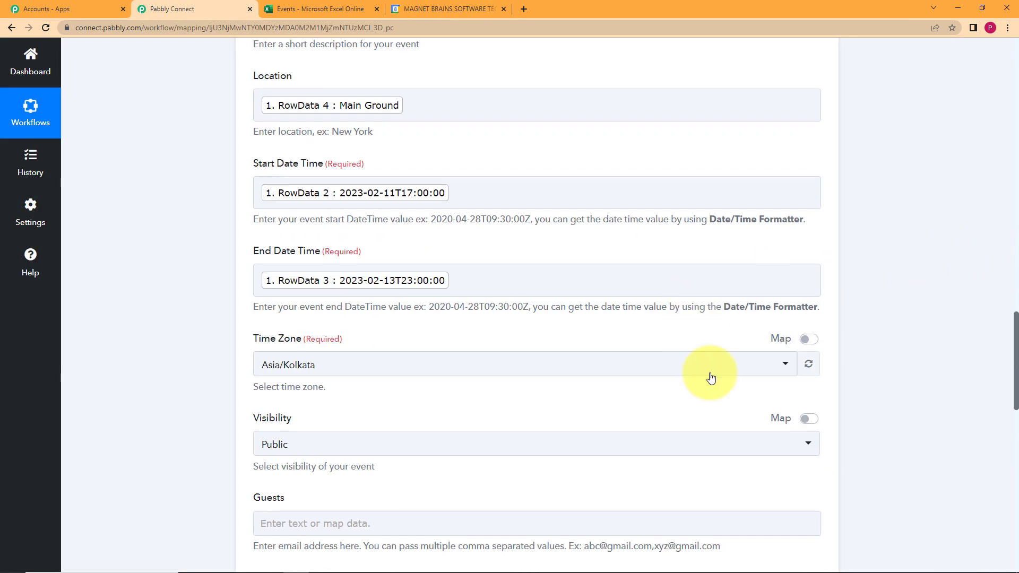
scroll(789, 167, up, 5)
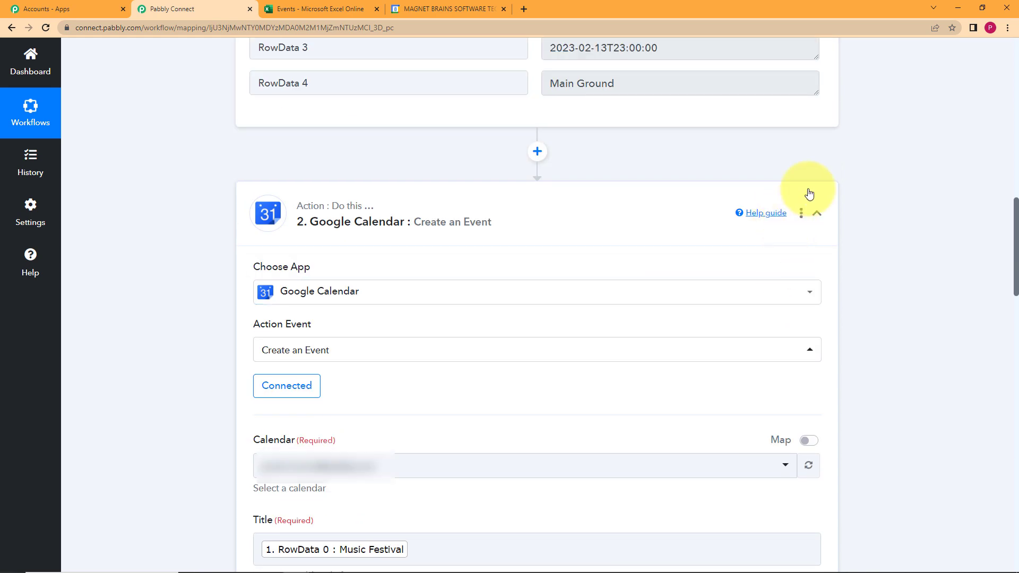
click(819, 217)
scroll(787, 175, up, 15)
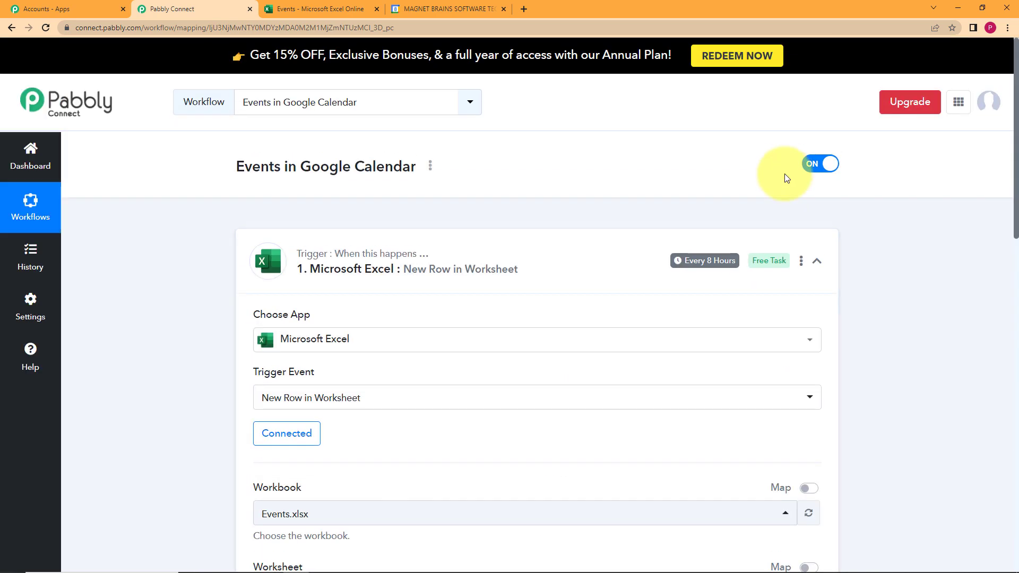
click(815, 266)
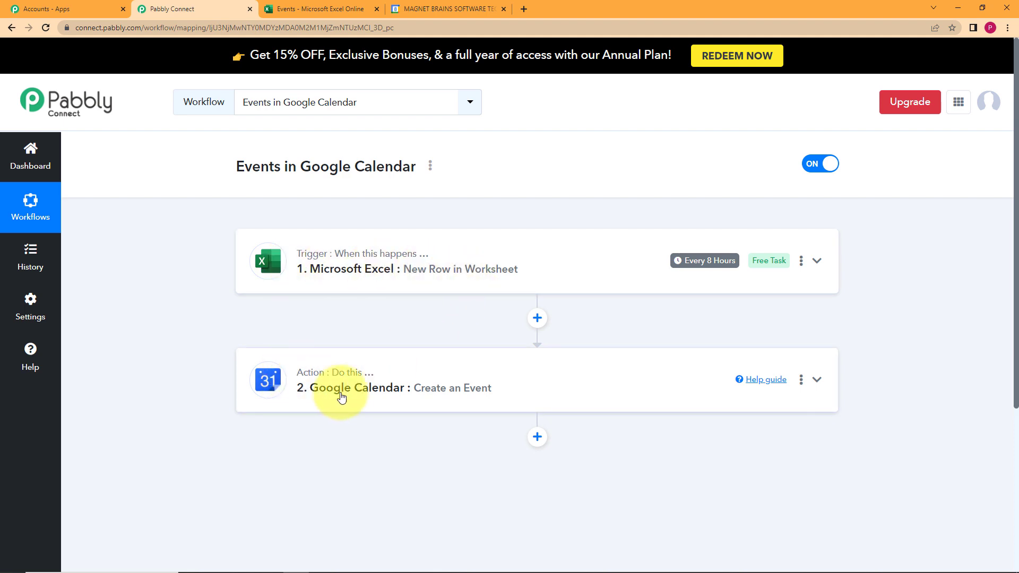
click(494, 276)
scroll(200, 319, down, 5)
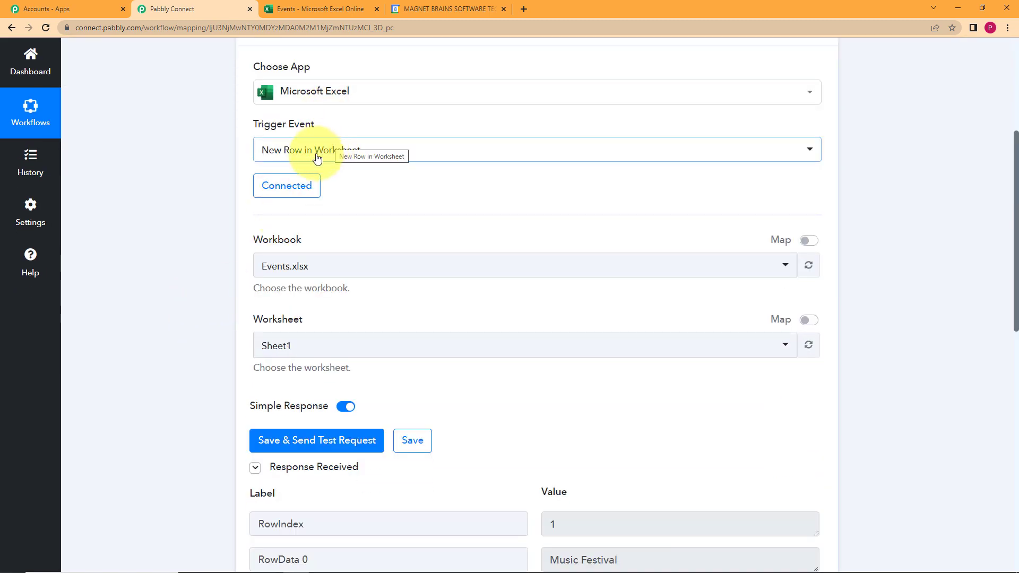
scroll(250, 284, down, 2)
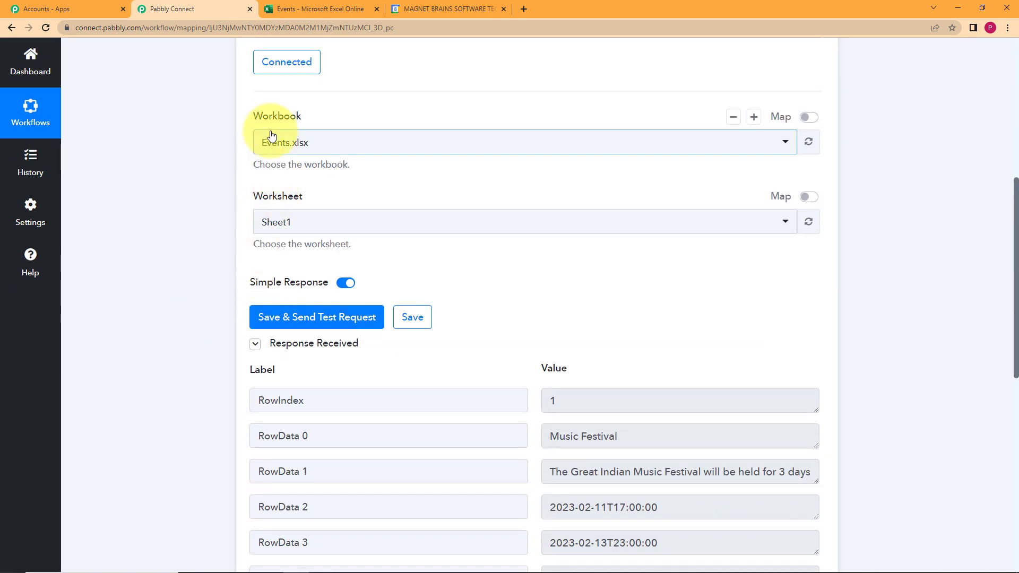
scroll(255, 237, down, 2)
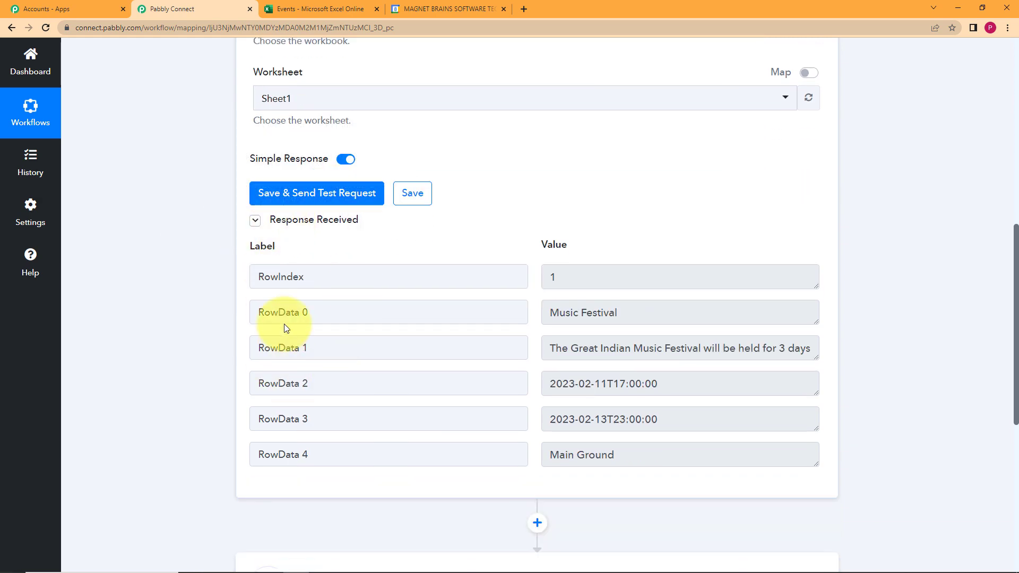
scroll(657, 164, down, 4)
click(531, 330)
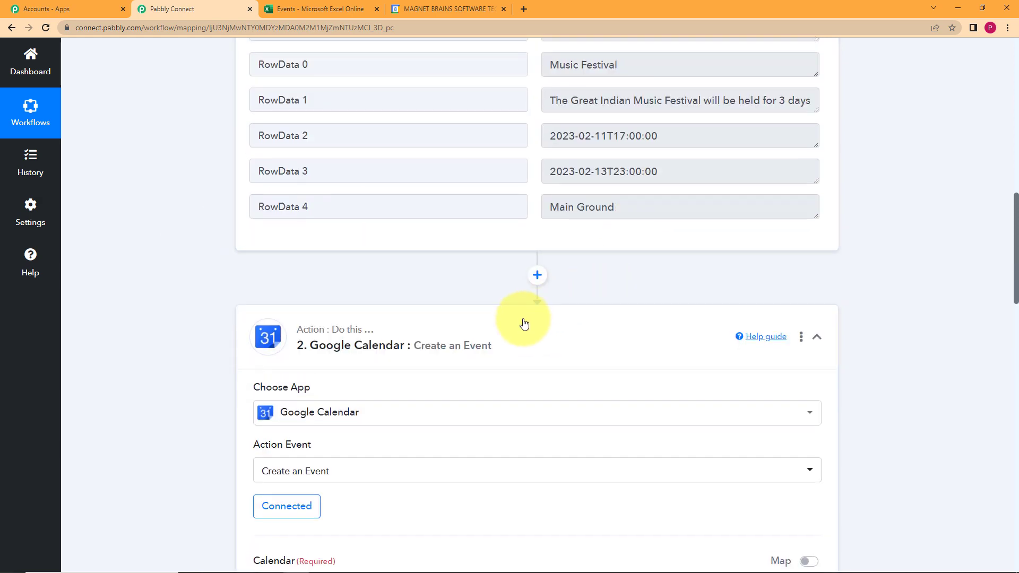
Review the Calendar event field mappings, including the End Date Time value
scroll(292, 351, down, 2)
scroll(260, 234, down, 2)
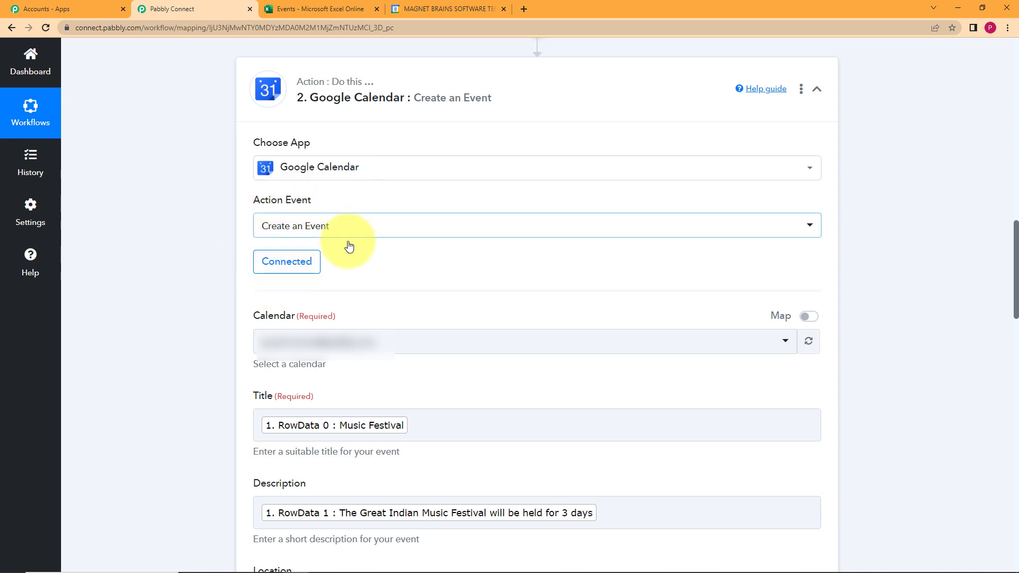
scroll(203, 350, down, 2)
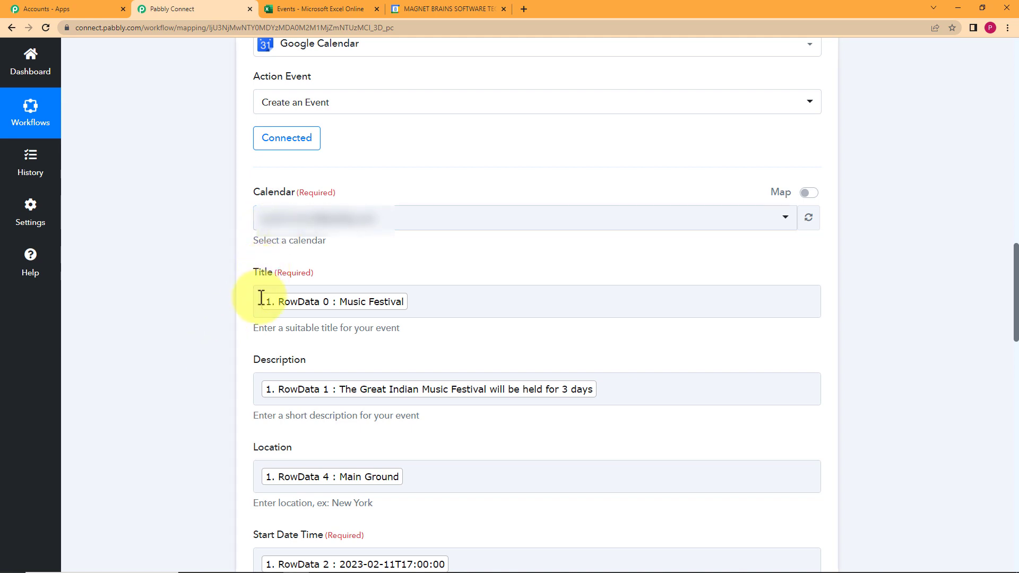
scroll(242, 317, down, 2)
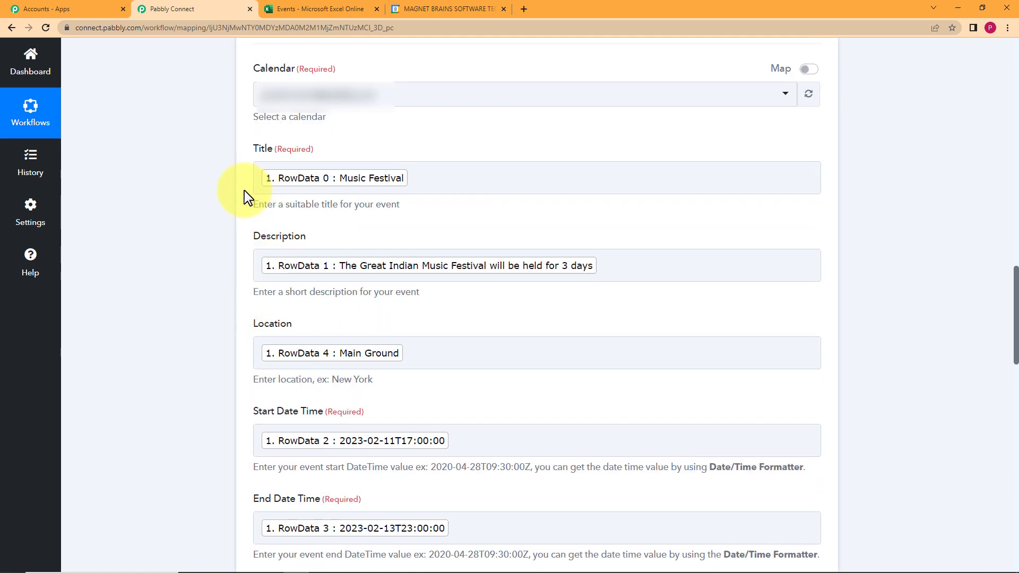
scroll(252, 274, down, 2)
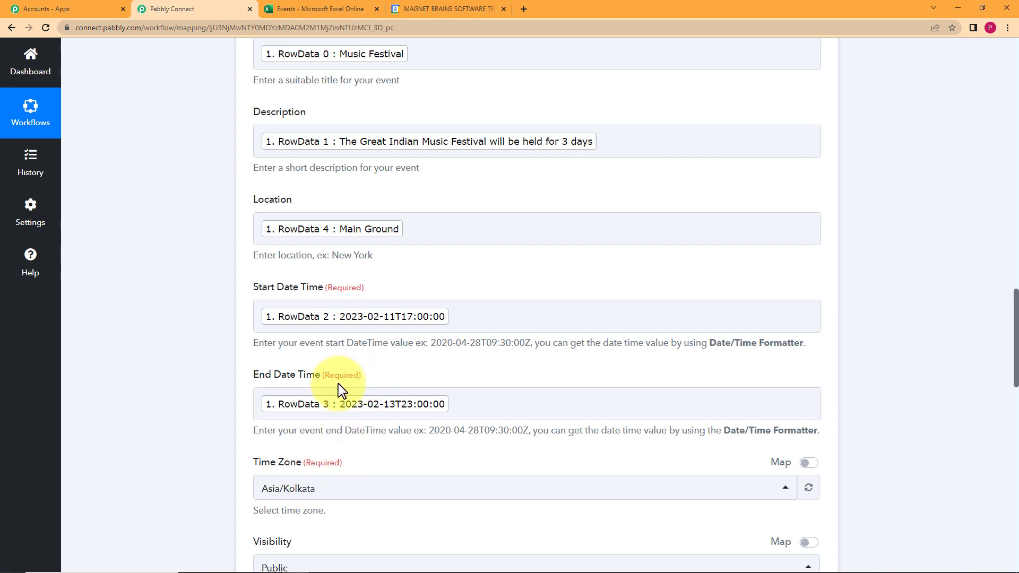
click(355, 395)
scroll(354, 395, up, 5)
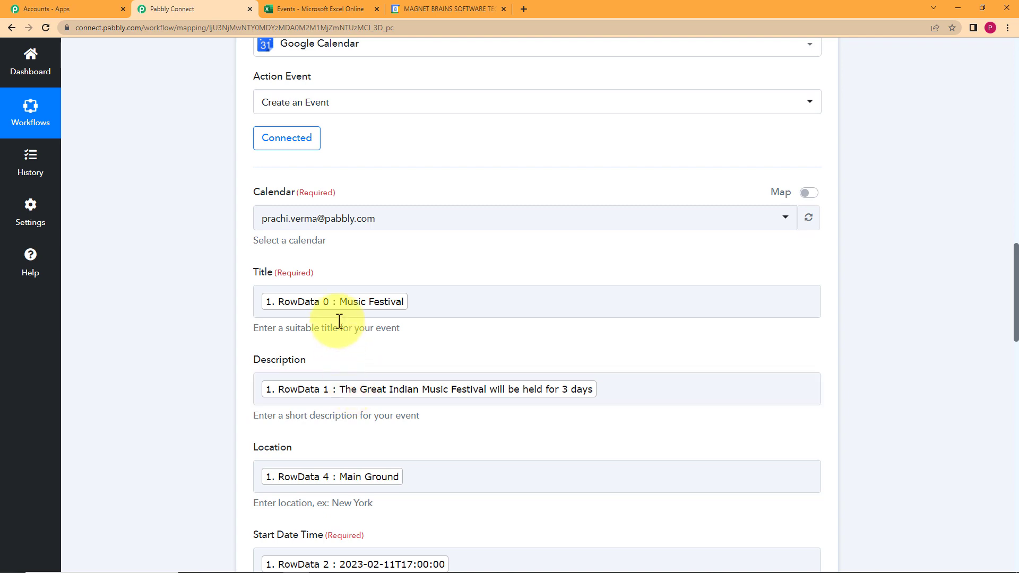
scroll(330, 273, down, 5)
scroll(287, 299, down, 5)
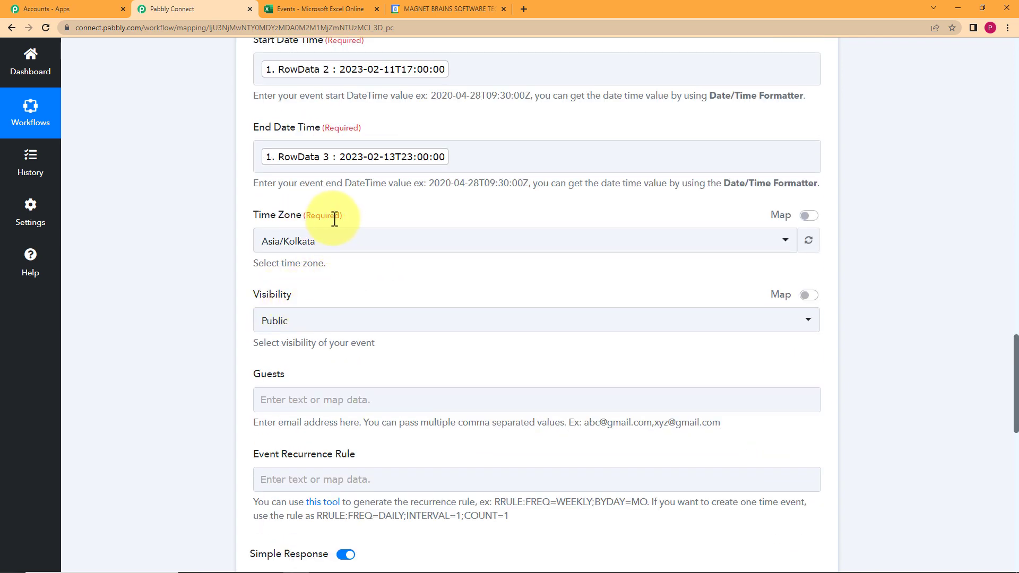
scroll(300, 307, down, 2)
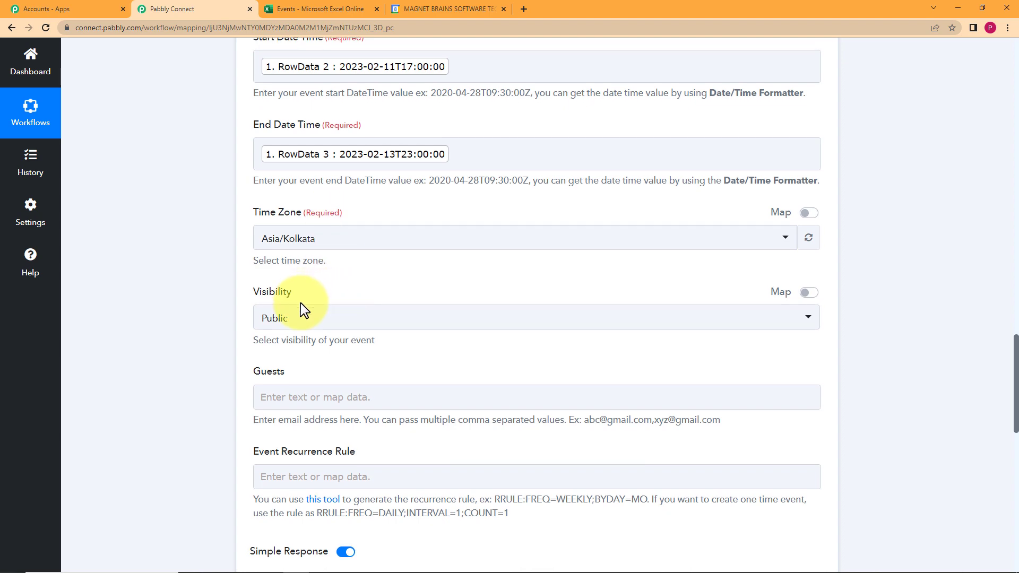
Check the empty Guests field, then show February 11 with Music Festival at 5pm
click(320, 271)
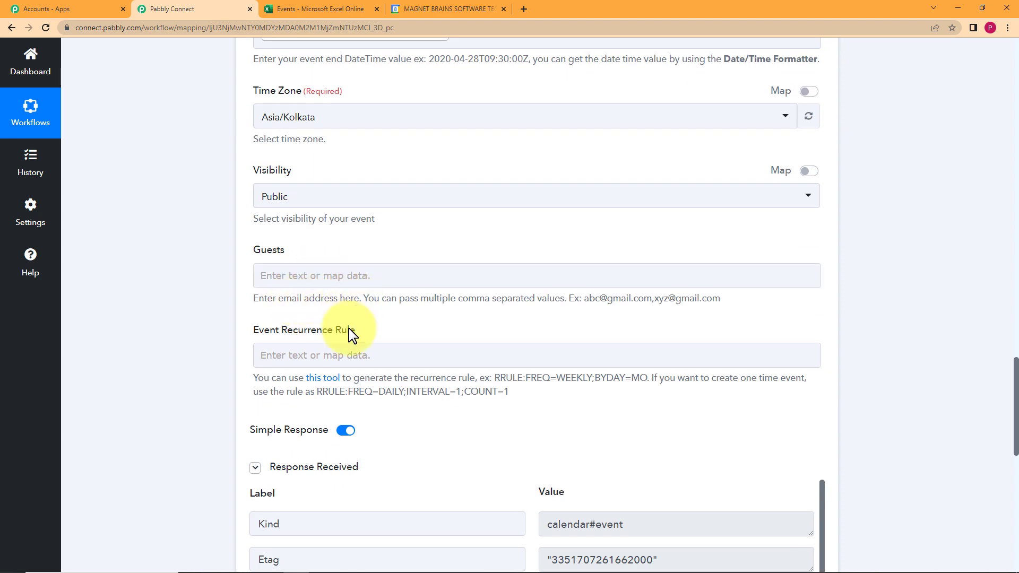
scroll(358, 300, down, 4)
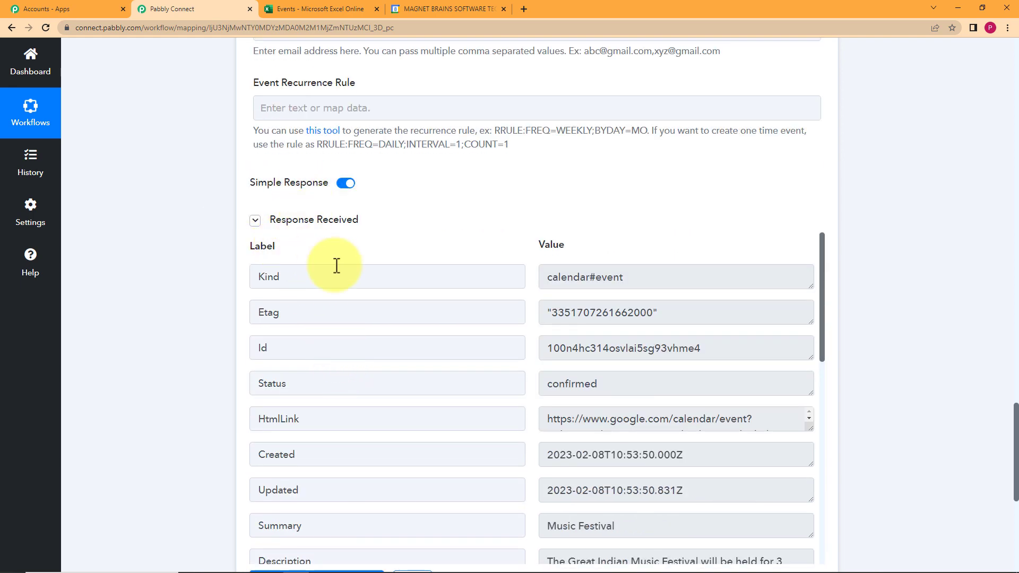
scroll(337, 276, down, 4)
scroll(183, 316, down, 4)
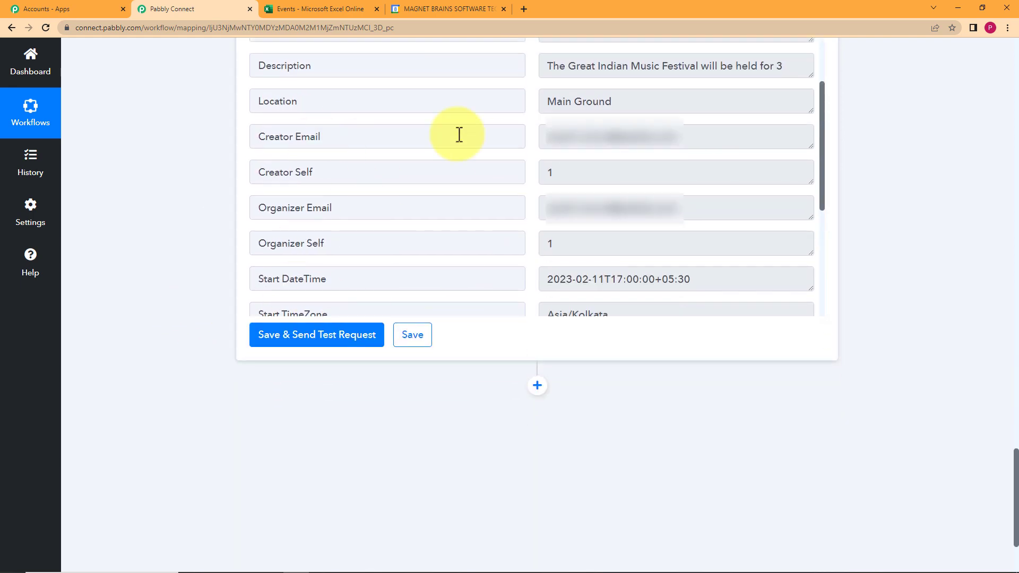
click(412, 7)
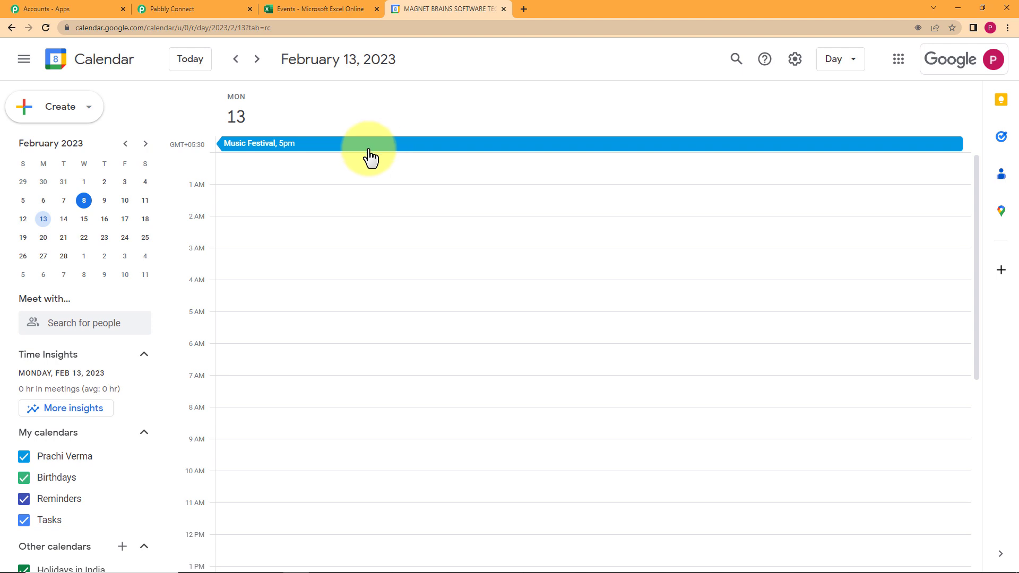
click(145, 200)
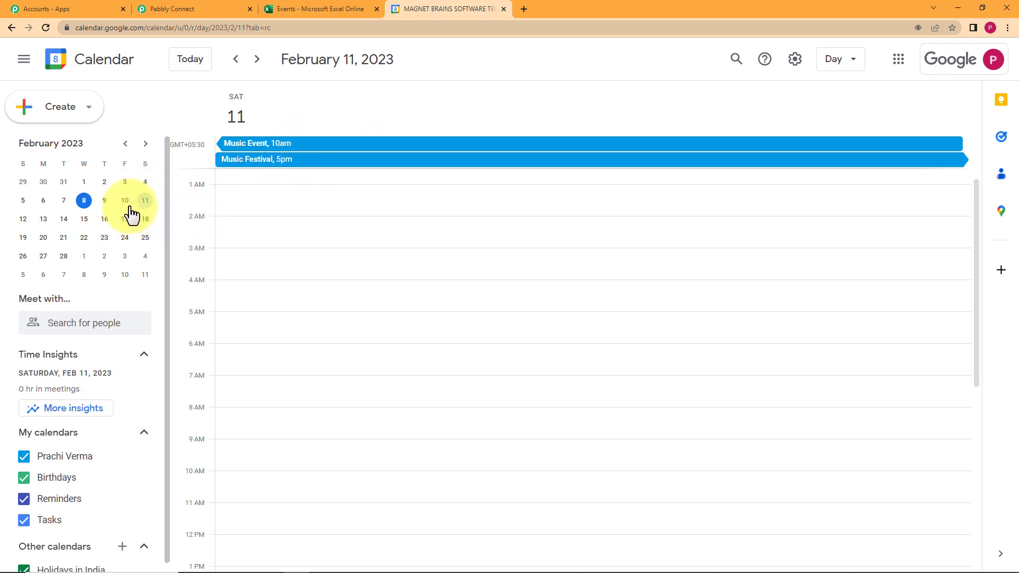